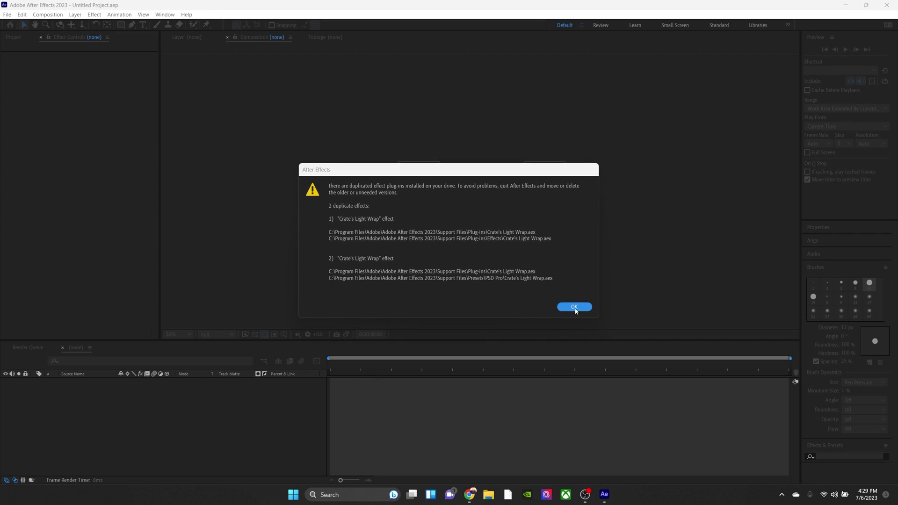
# - Dismiss the duplicate plug-ins warning, start a new project and create a composition from the Gg footage
pyautogui.click(575, 307)
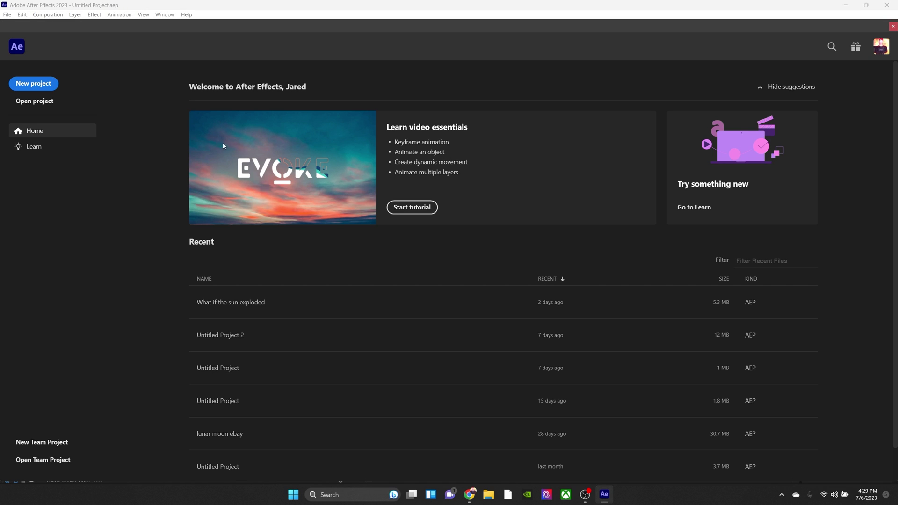
pyautogui.click(34, 83)
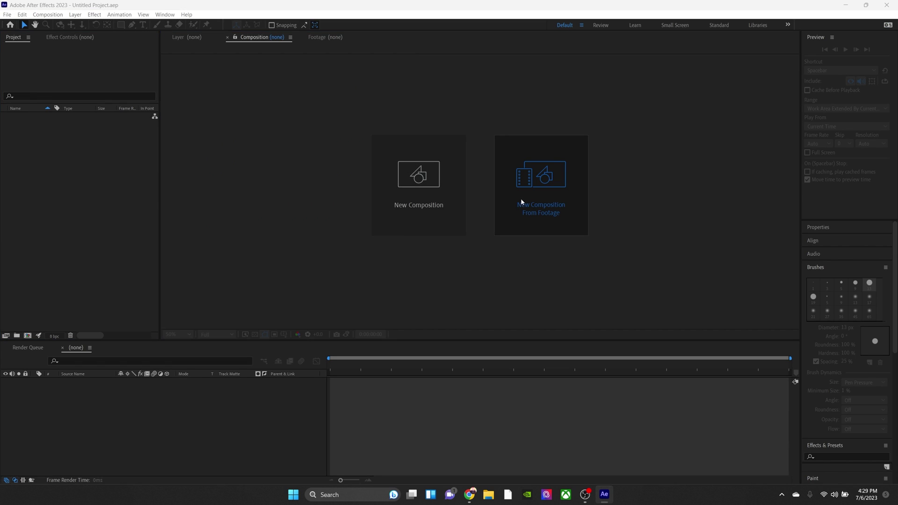
pyautogui.click(522, 202)
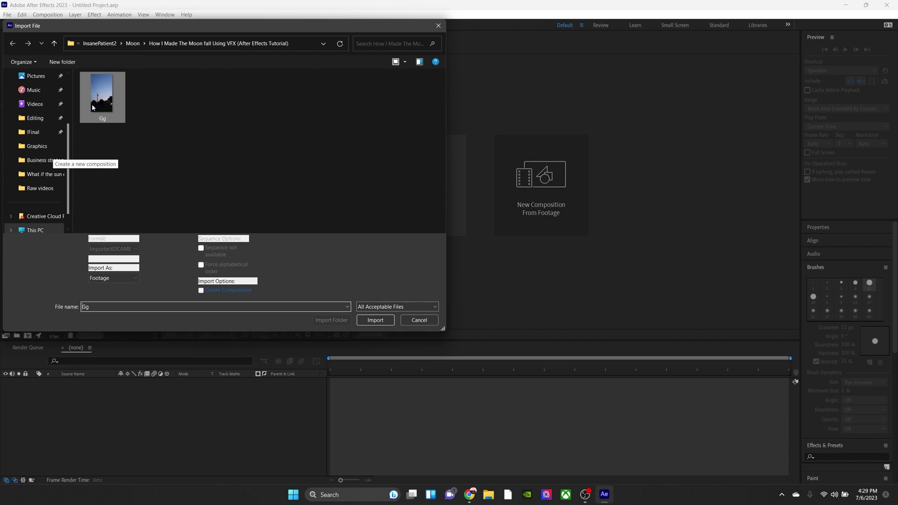
pyautogui.click(376, 320)
# - Run 3D camera tracking on the Back footage layer
pyautogui.rightClick(107, 382)
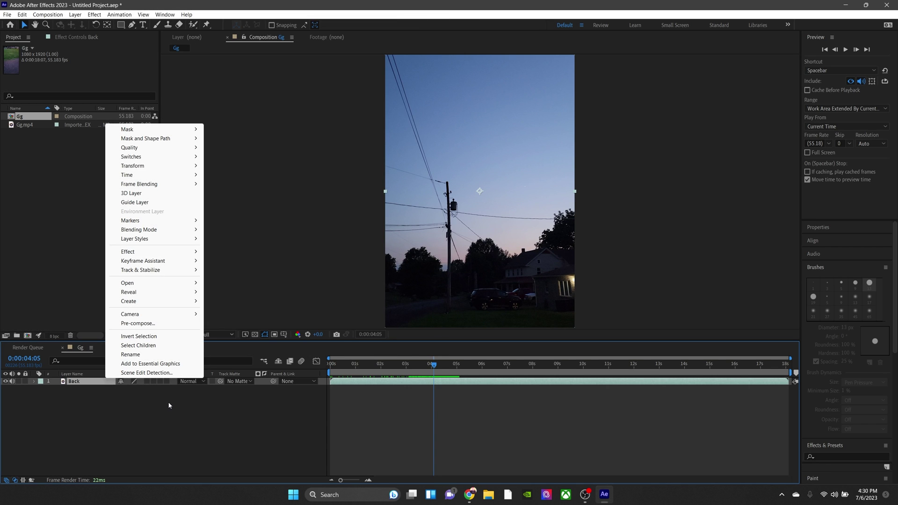
pyautogui.moveTo(154, 270)
pyautogui.click(224, 269)
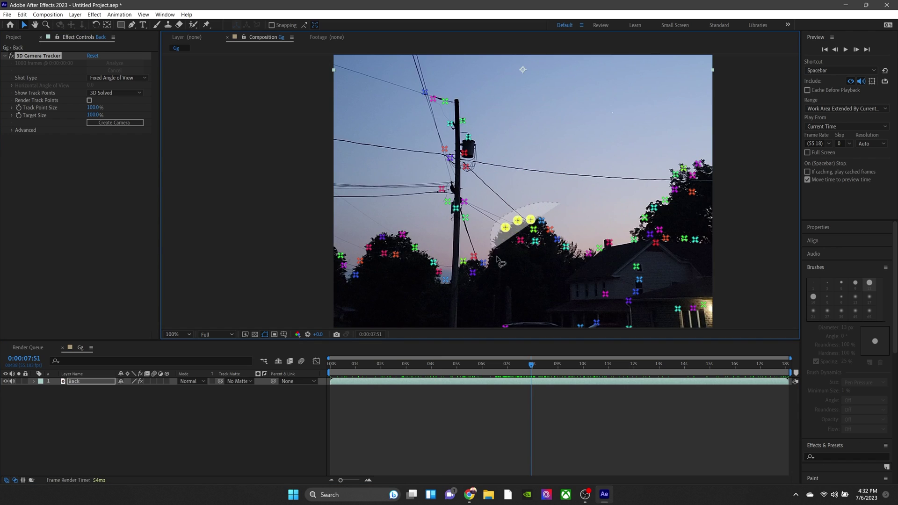
# - Create a null and camera from the group of track points on the central treetop beside the house
pyautogui.moveTo(497, 260)
pyautogui.mouseDown()
pyautogui.moveTo(540, 283)
pyautogui.moveTo(561, 279)
pyautogui.mouseUp()
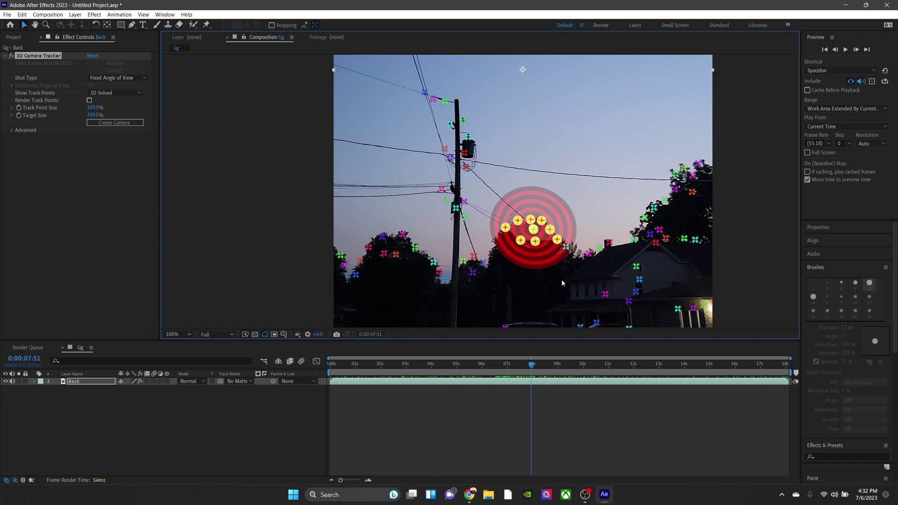
pyautogui.rightClick(522, 220)
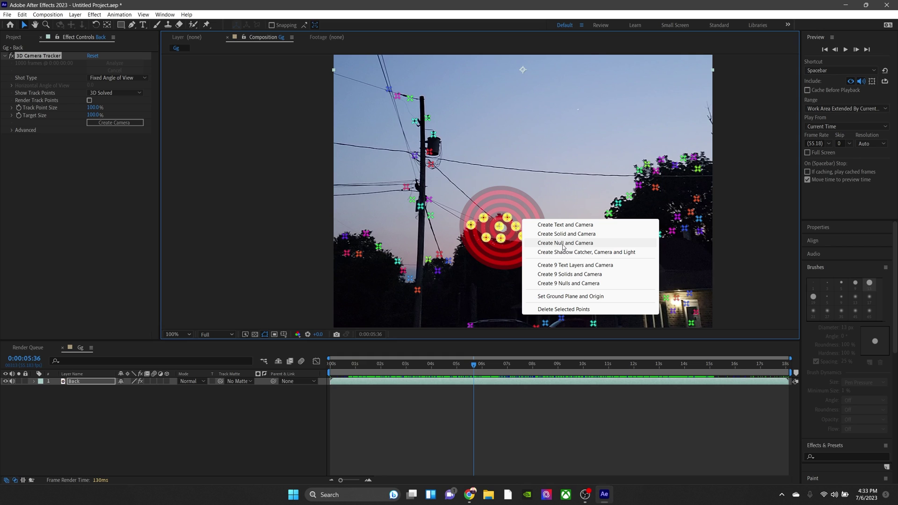
pyautogui.click(564, 244)
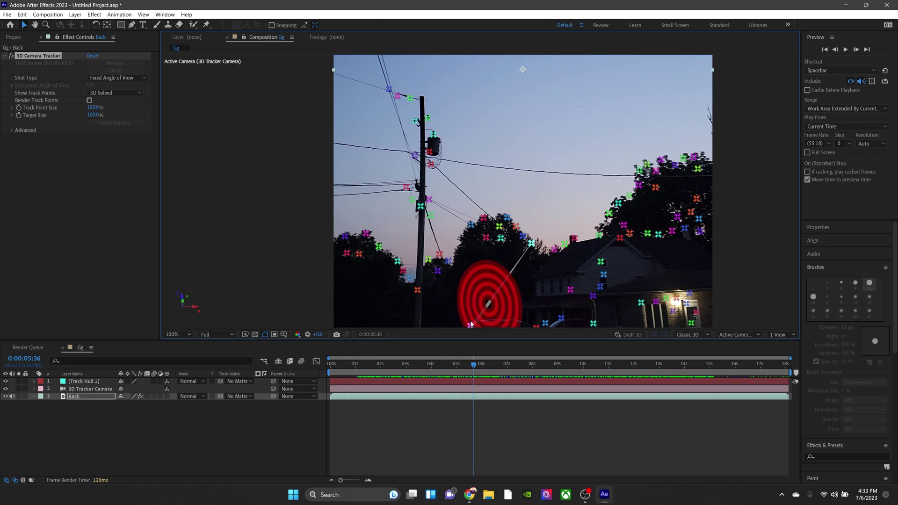
pyautogui.press(',')
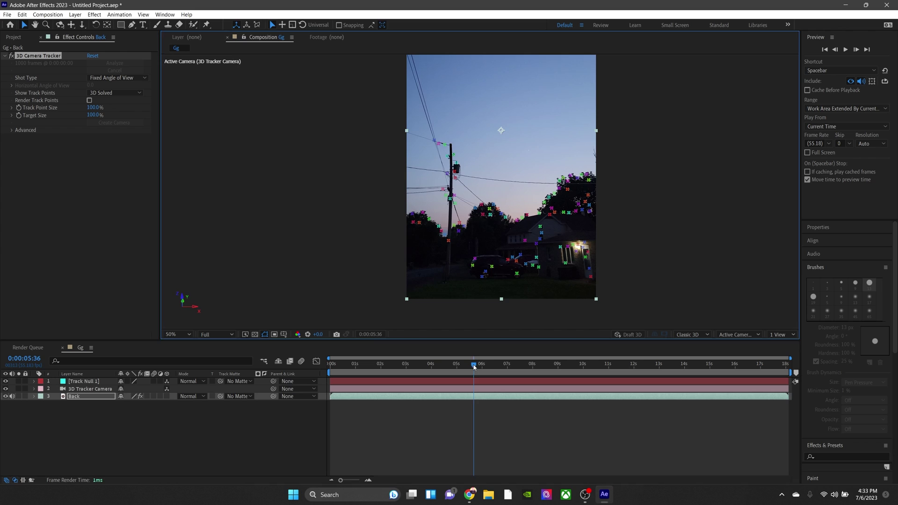
pyautogui.moveTo(474, 367)
pyautogui.mouseDown()
pyautogui.moveTo(546, 367)
pyautogui.moveTo(443, 368)
pyautogui.moveTo(465, 378)
pyautogui.mouseUp()
# - Save the project as Untitled Project in the How I Made The Moon fall Using VFX (After Effects Tutorial) folder
pyautogui.click(7, 15)
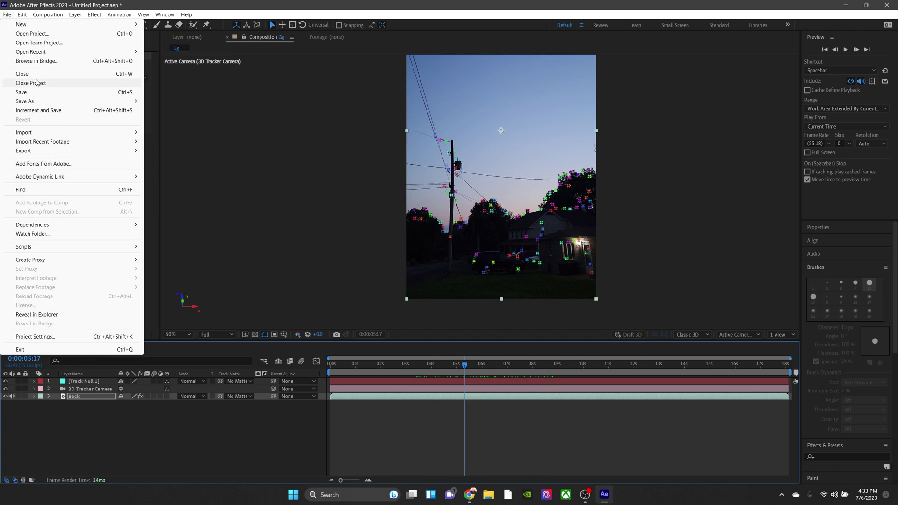
pyautogui.click(34, 93)
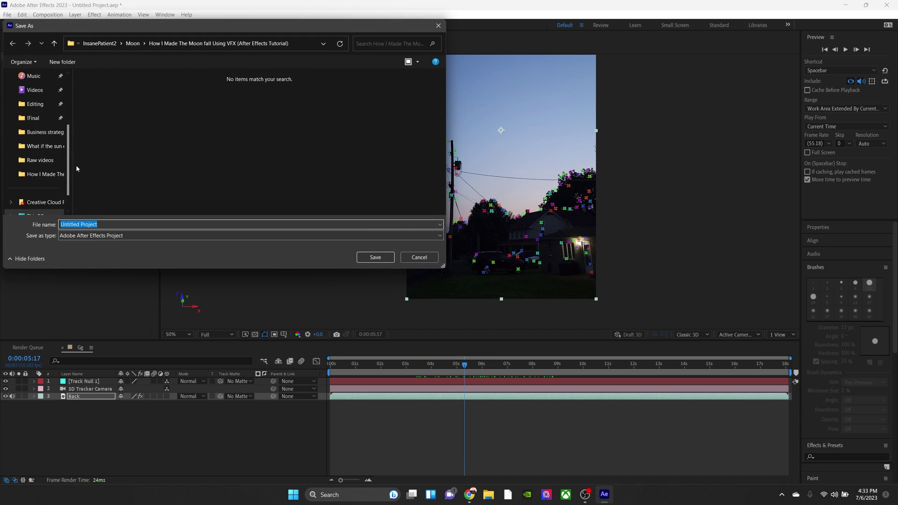
pyautogui.press('Return')
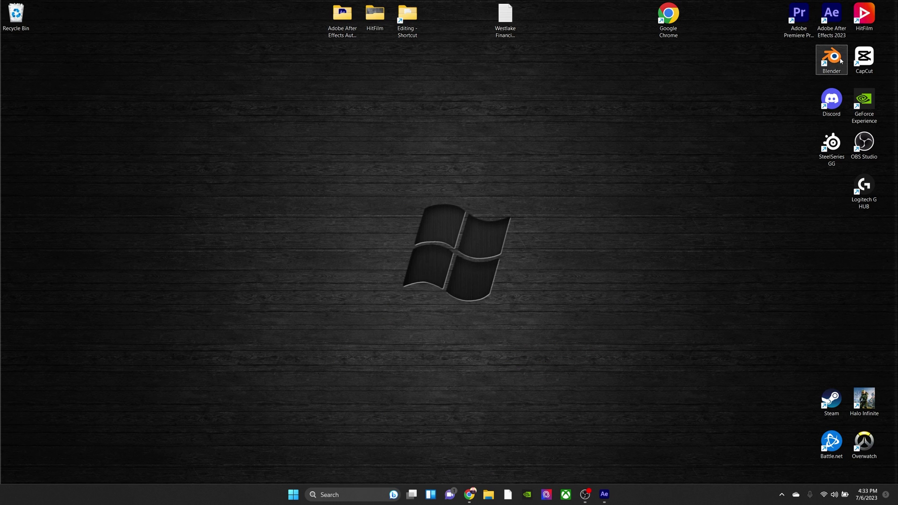
# - Launch Blender and start a new General file
pyautogui.doubleClick(832, 57)
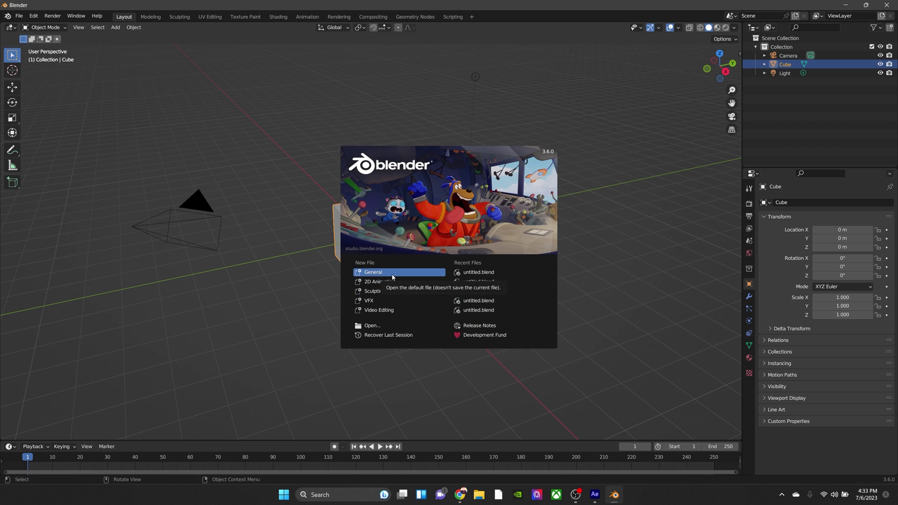
pyautogui.click(417, 272)
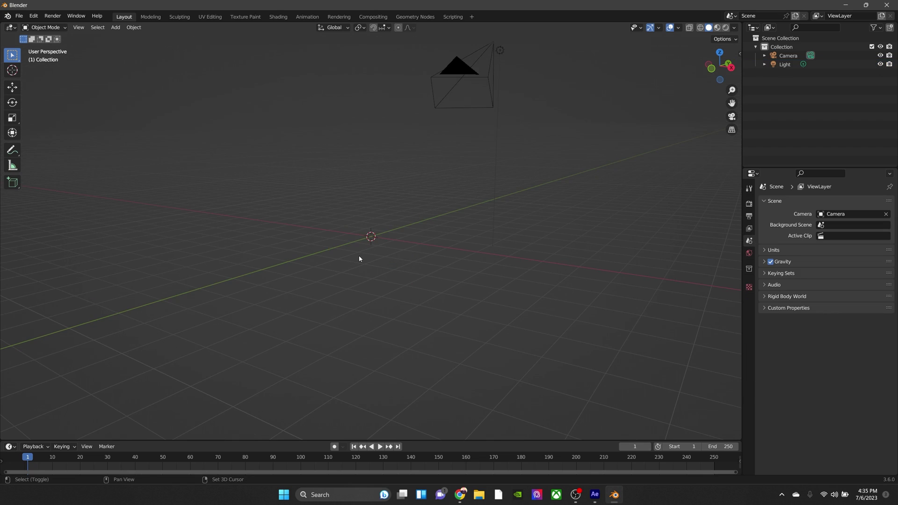
# - Add a UV sphere at the scene origin, shade it smooth and open its material properties
pyautogui.hotkey('shift', 'a')
pyautogui.moveTo(360, 257)
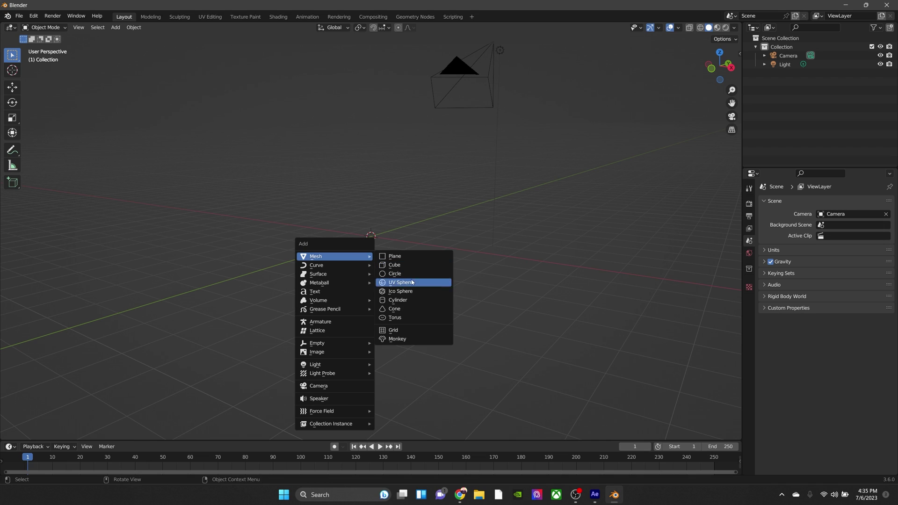
pyautogui.click(400, 282)
pyautogui.rightClick(353, 241)
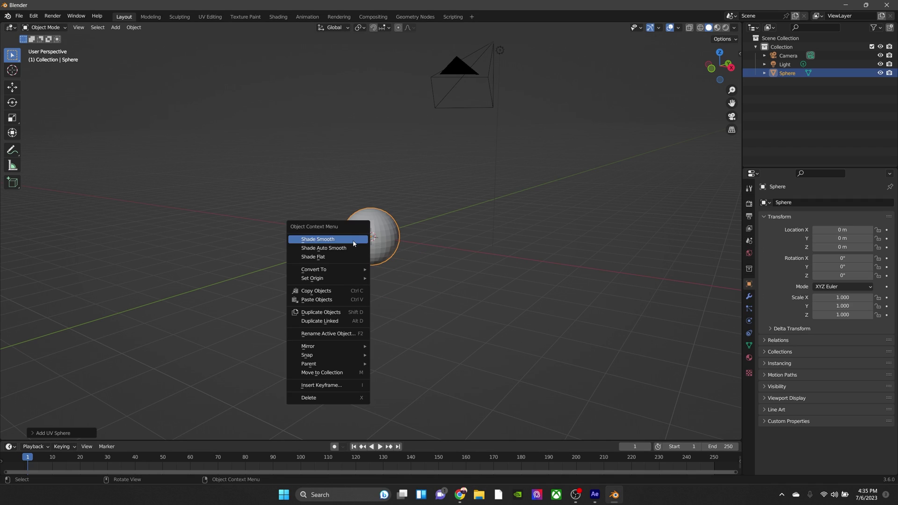
pyautogui.click(354, 241)
pyautogui.click(750, 357)
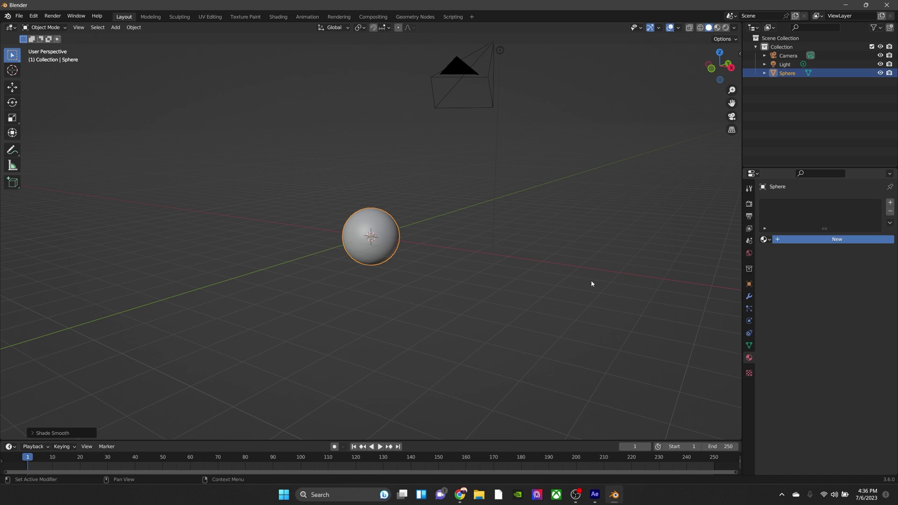
# - Switch to Chrome and search Google Images for "moon material blender"
pyautogui.click(459, 495)
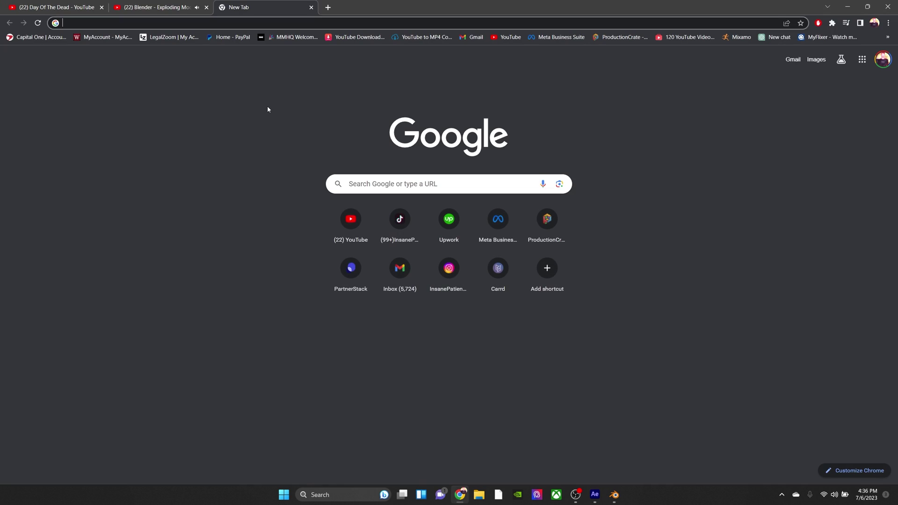
pyautogui.write('moonn ')
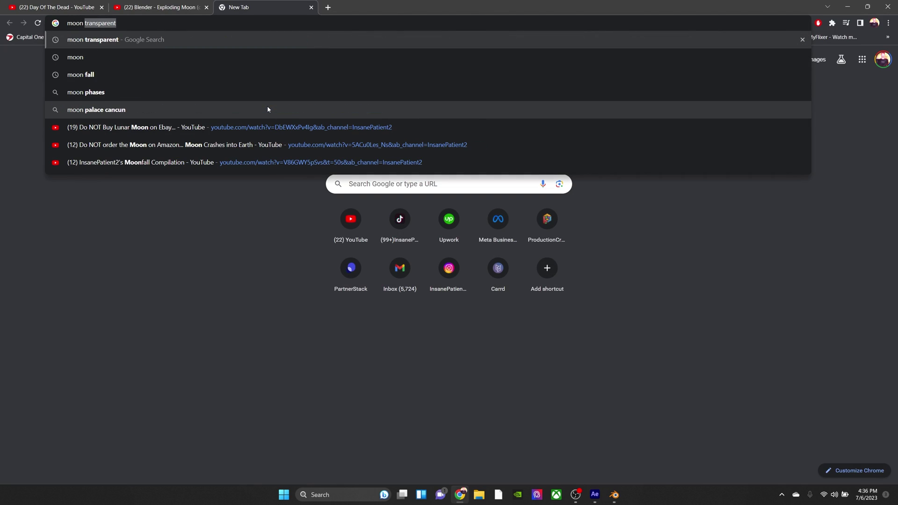
pyautogui.write('material')
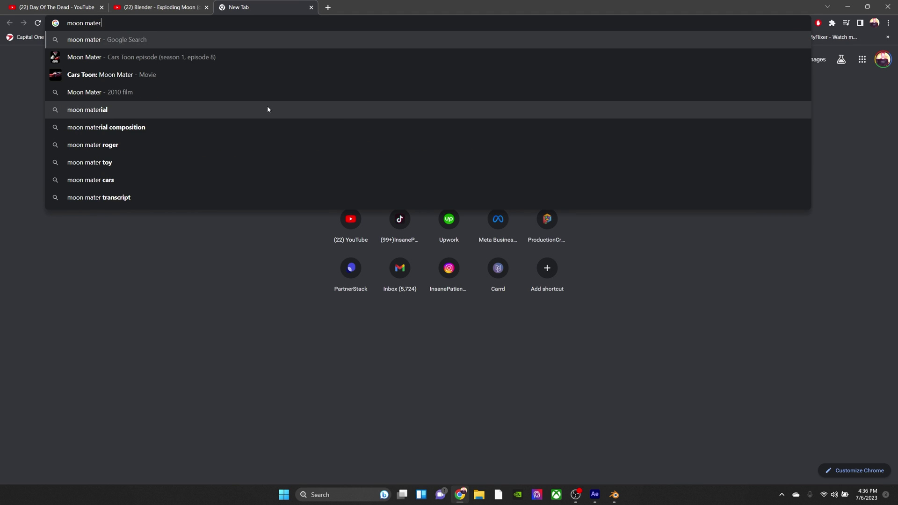
pyautogui.click(267, 109)
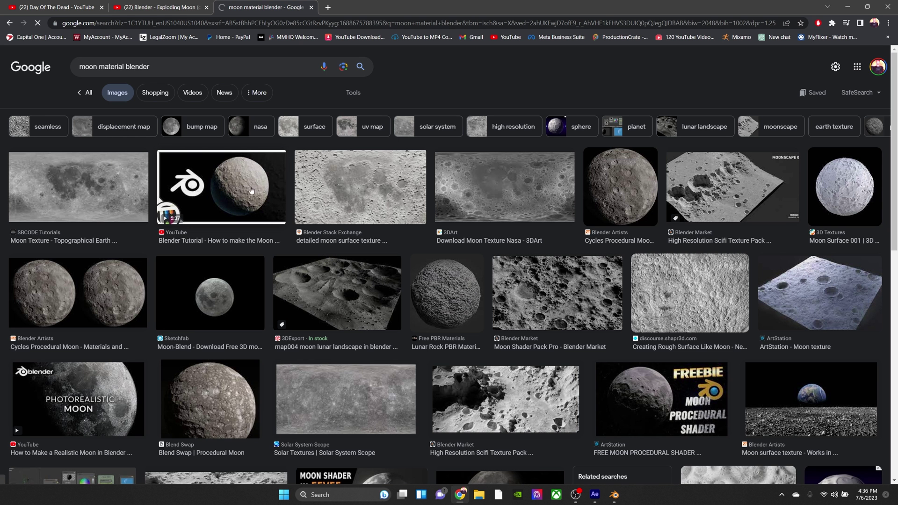
# - Save the SBCODE Tutorials moon texture as the JPEG moon_texture.5400x2700 in the How I Made The Moon fall folder
pyautogui.click(456, 196)
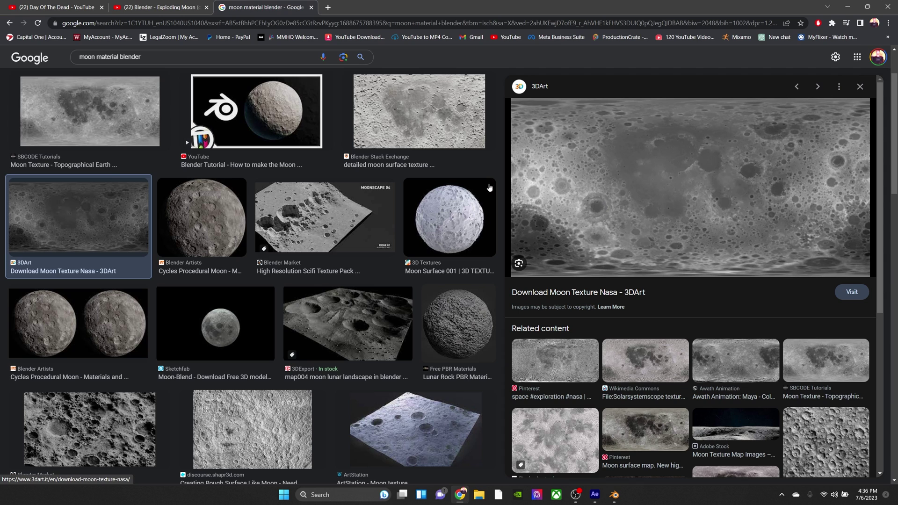
pyautogui.click(437, 123)
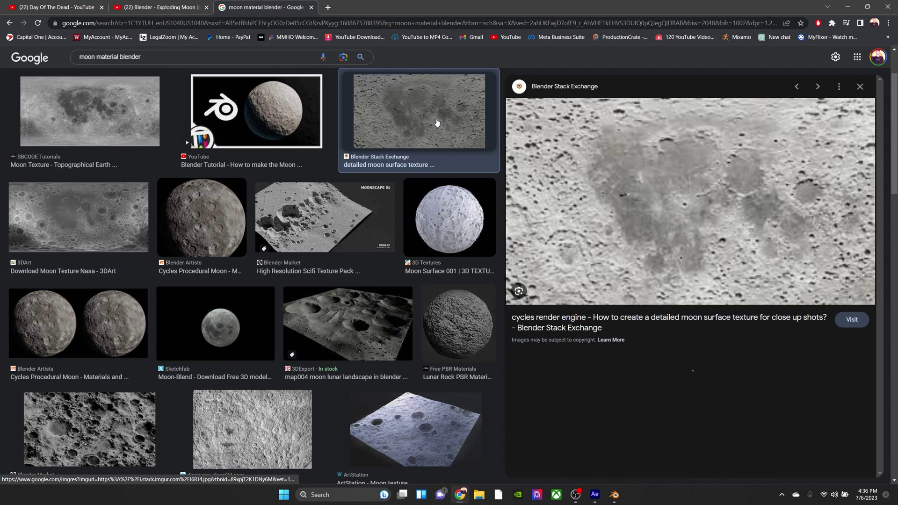
pyautogui.click(89, 112)
pyautogui.rightClick(701, 228)
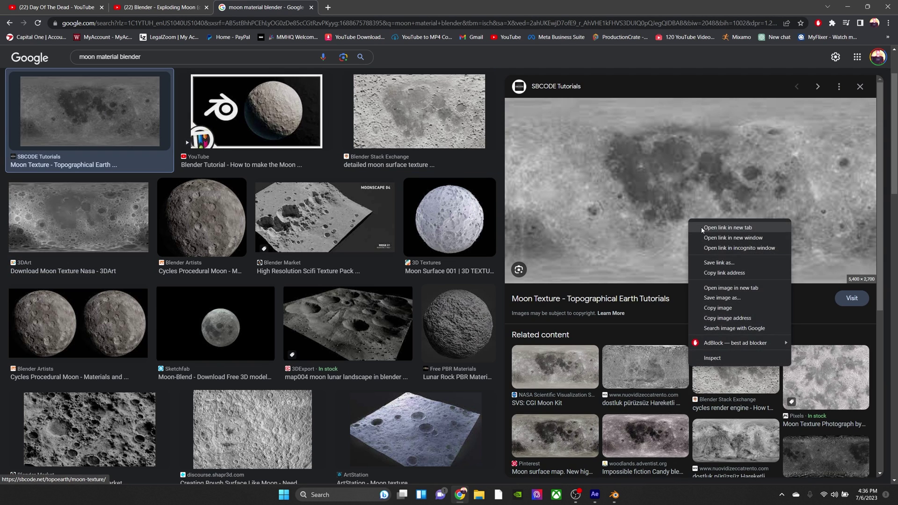
pyautogui.rightClick(646, 218)
pyautogui.click(692, 310)
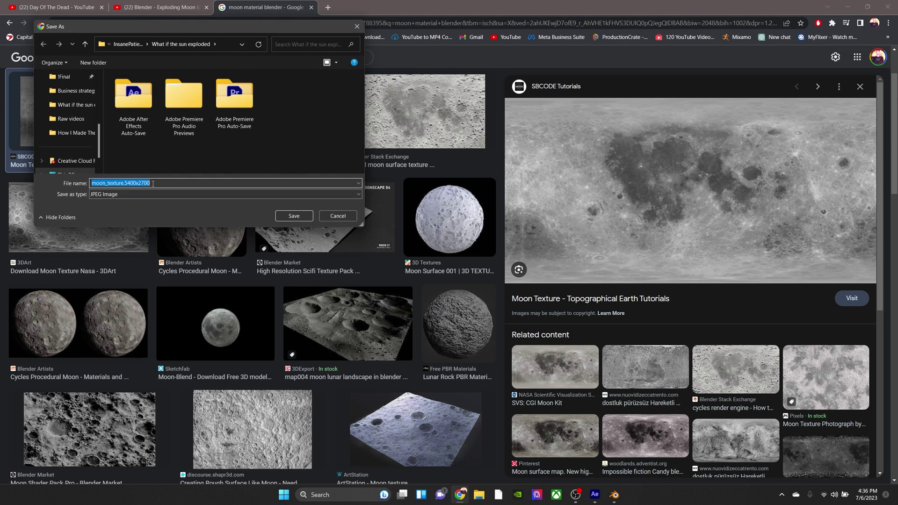
pyautogui.scroll(1, 70, 133)
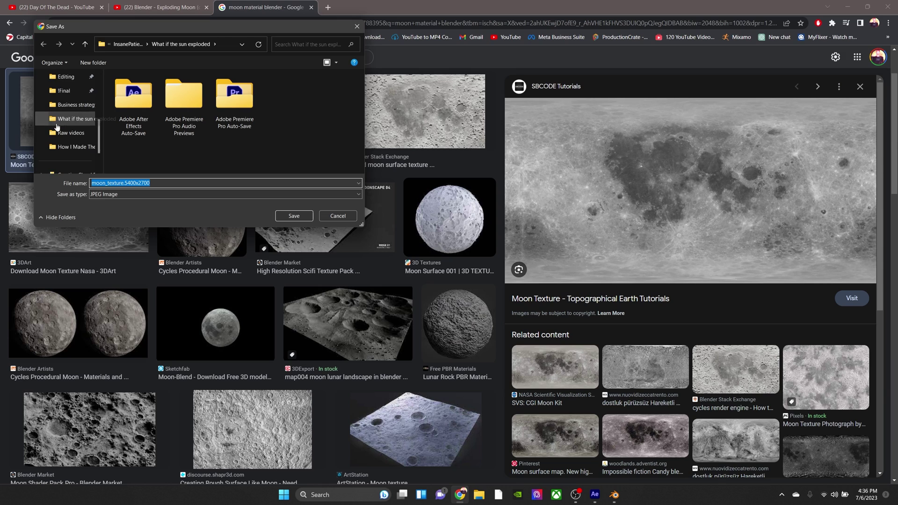
pyautogui.click(72, 147)
pyautogui.click(294, 216)
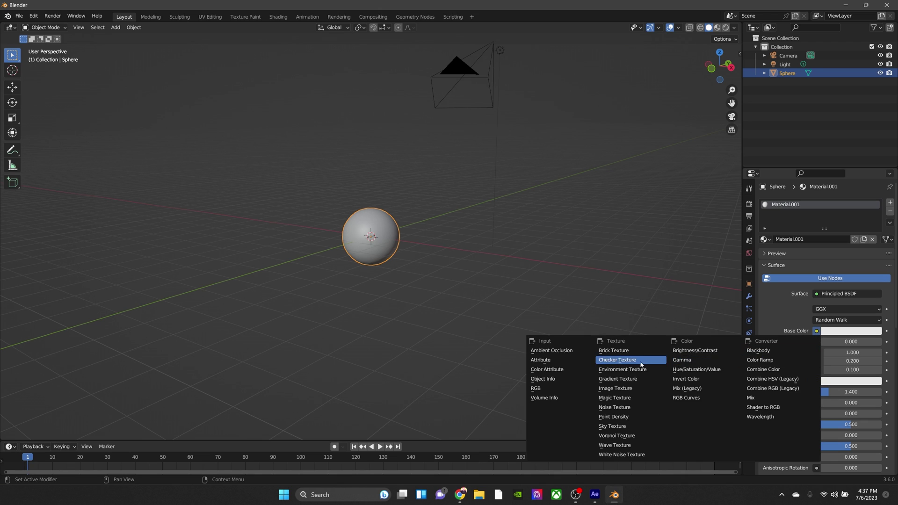
# - In Blender, assign an Image Texture to the sphere material's Base Color and load moon_texture.5400x2700.jpg
pyautogui.click(627, 392)
pyautogui.click(836, 346)
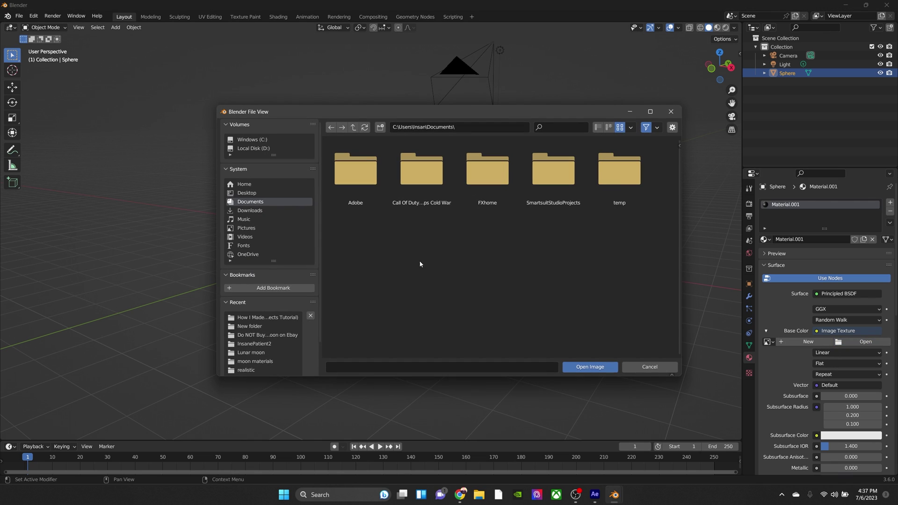
pyautogui.scroll(-2, 272, 281)
pyautogui.click(278, 289)
pyautogui.doubleClick(421, 171)
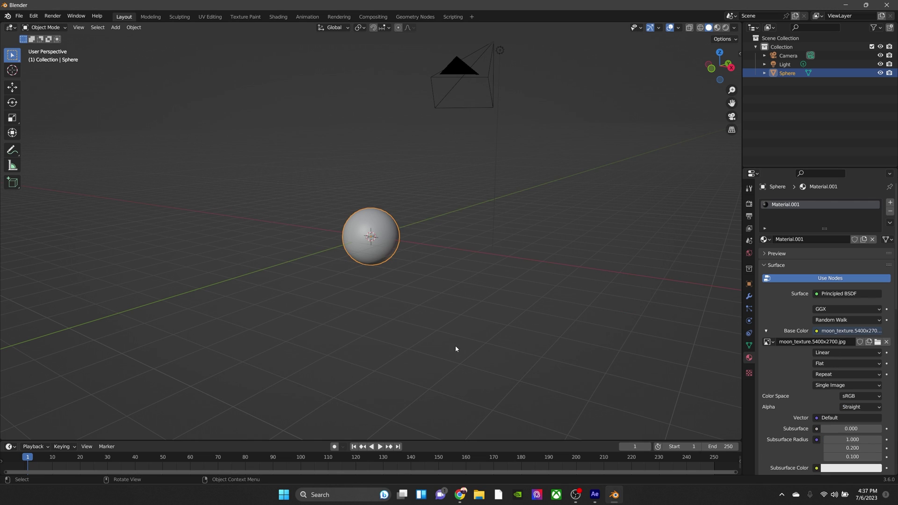
# - Show the viewport in rendered shading and darken the world background color to black with a value of 0
pyautogui.click(718, 28)
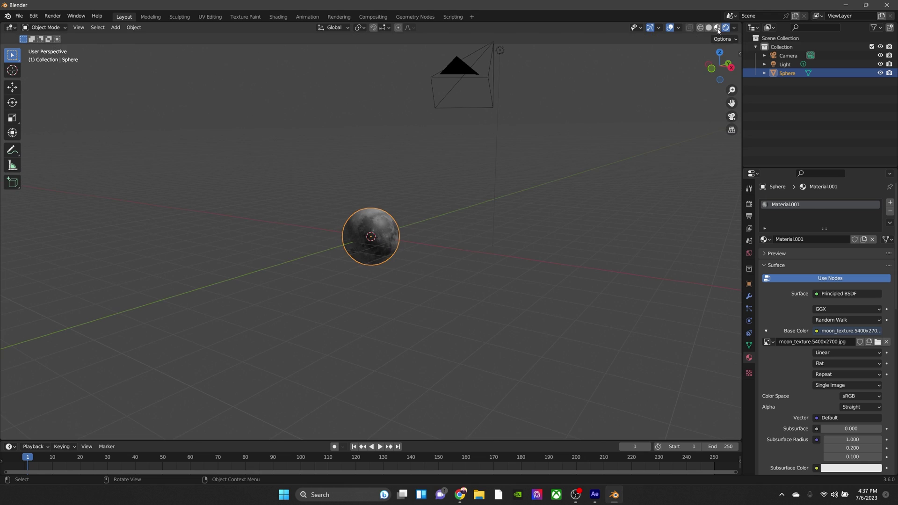
pyautogui.click(749, 253)
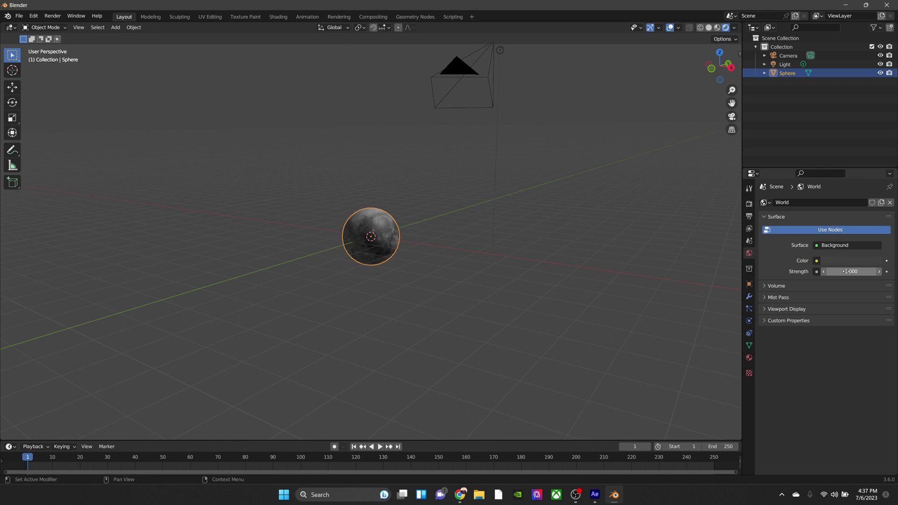
pyautogui.click(835, 260)
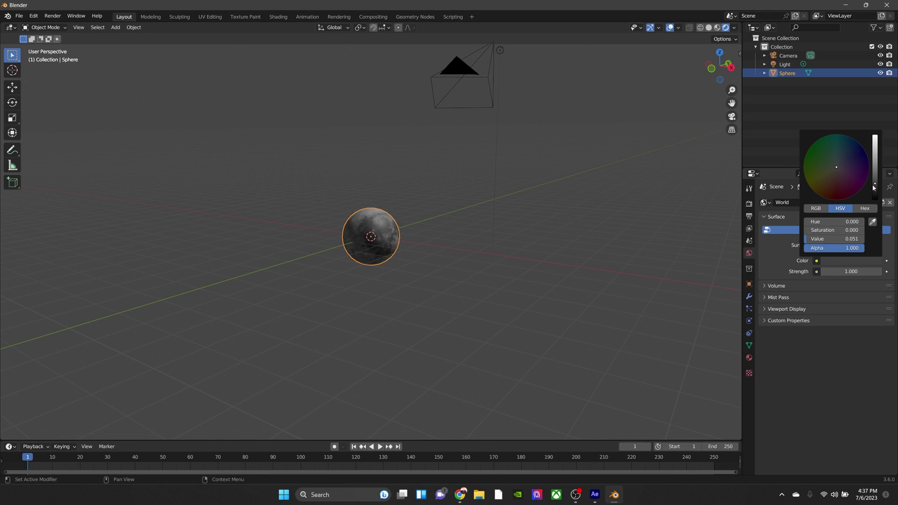
pyautogui.moveTo(872, 185); pyautogui.dragTo(873, 202)
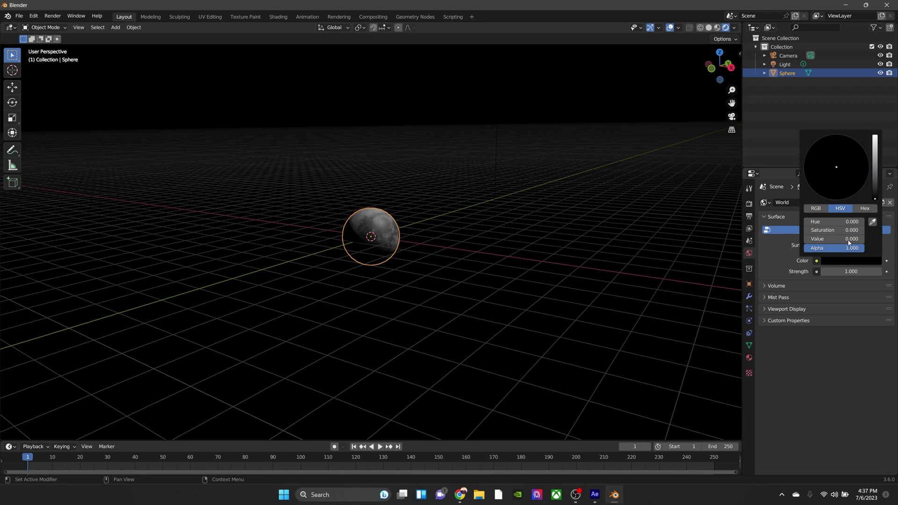
# - Open the Shading workspace to show the node setup of the sphere's Material.001
pyautogui.click(279, 17)
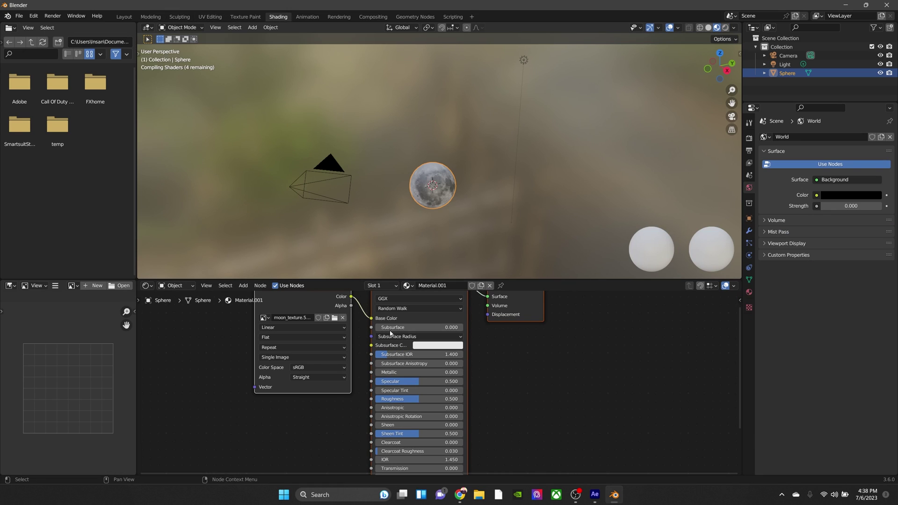
pyautogui.scroll(-2, 346, 309)
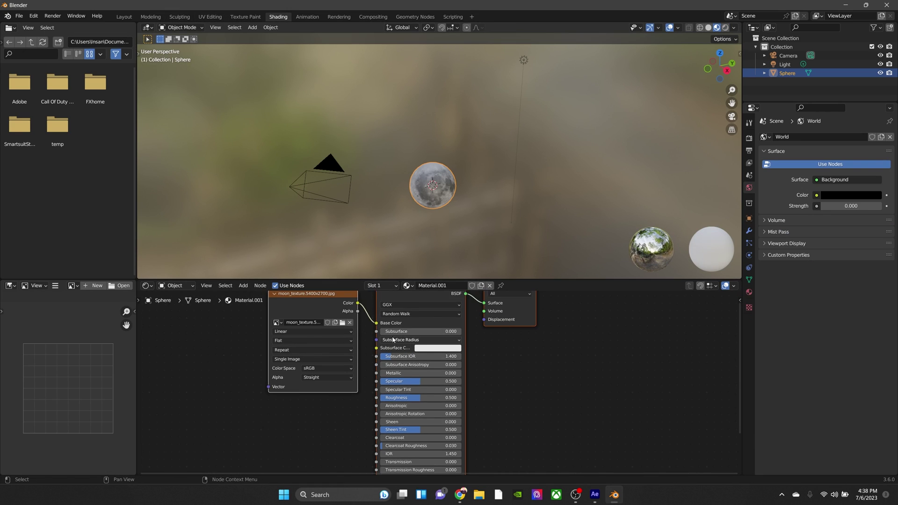
pyautogui.rightClick(342, 302)
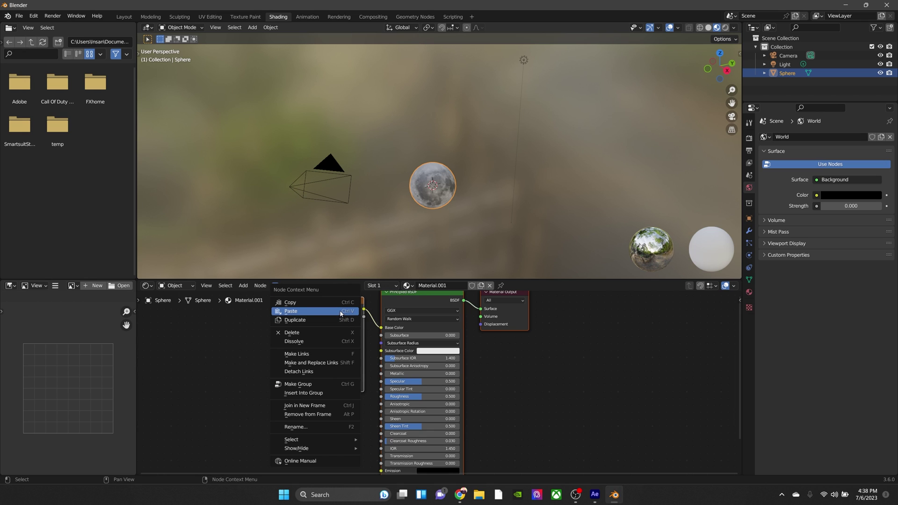
pyautogui.click(341, 304)
pyautogui.rightClick(519, 367)
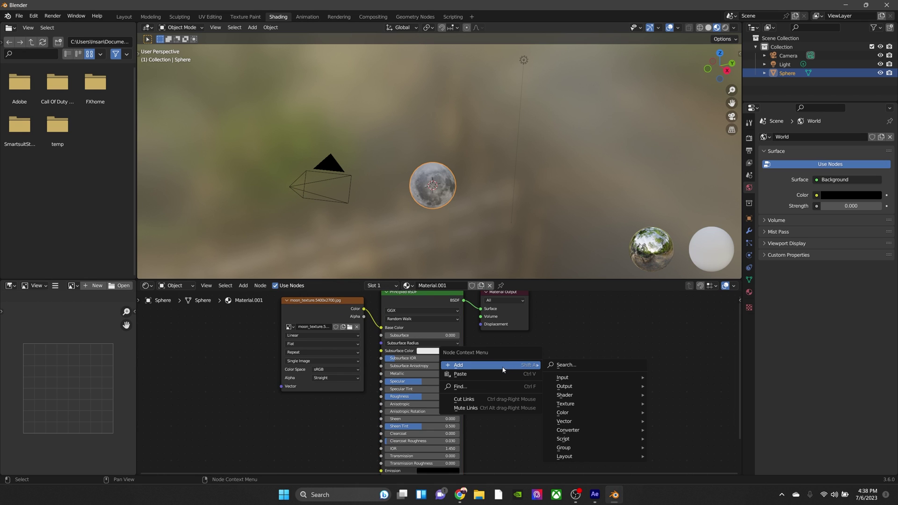
pyautogui.click(501, 374)
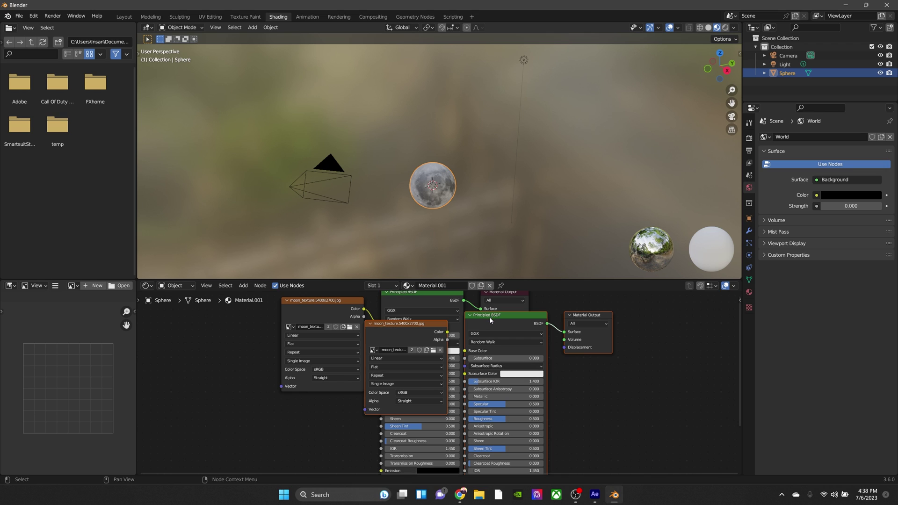
pyautogui.hotkey('ctrl', 'z')
# - Duplicate the moon_texture.5400x2700.jpg node and link the Displacement node's output to the Displacement input of the Material Output
pyautogui.rightClick(326, 318)
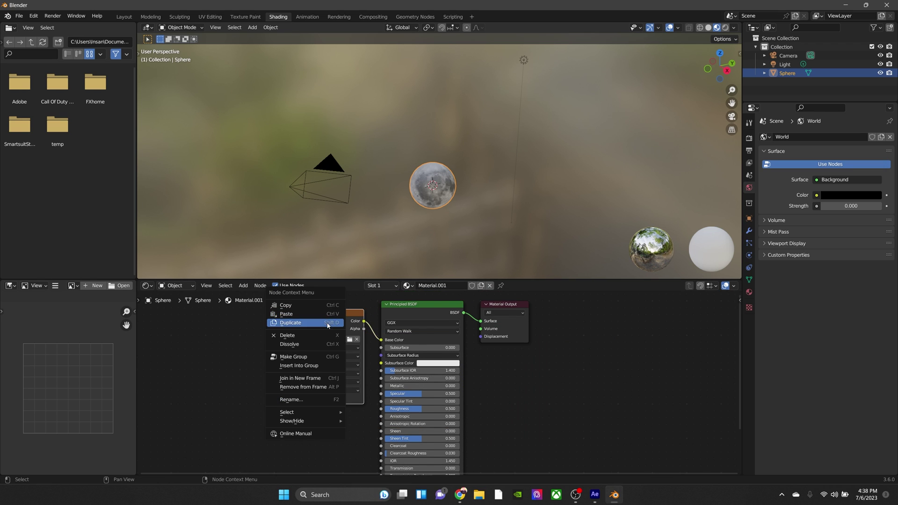
pyautogui.click(302, 322)
pyautogui.click(591, 327)
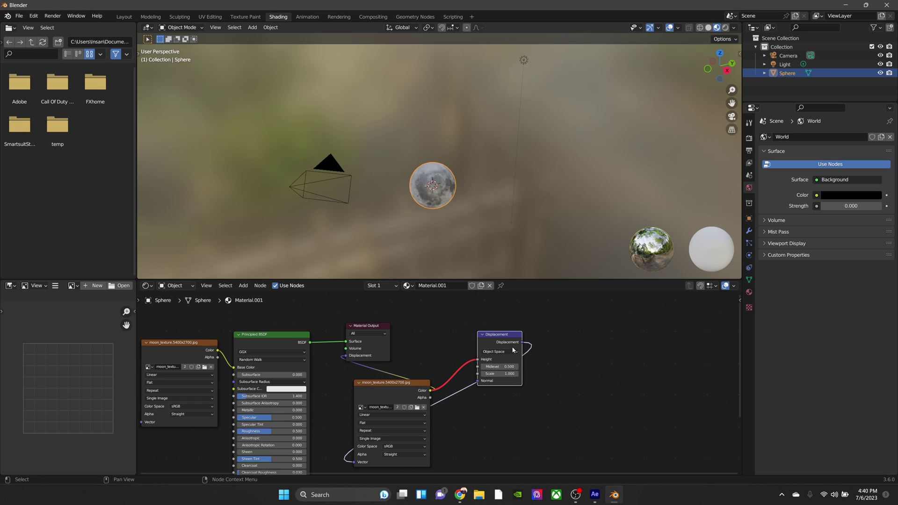
pyautogui.moveTo(522, 342); pyautogui.dragTo(347, 356)
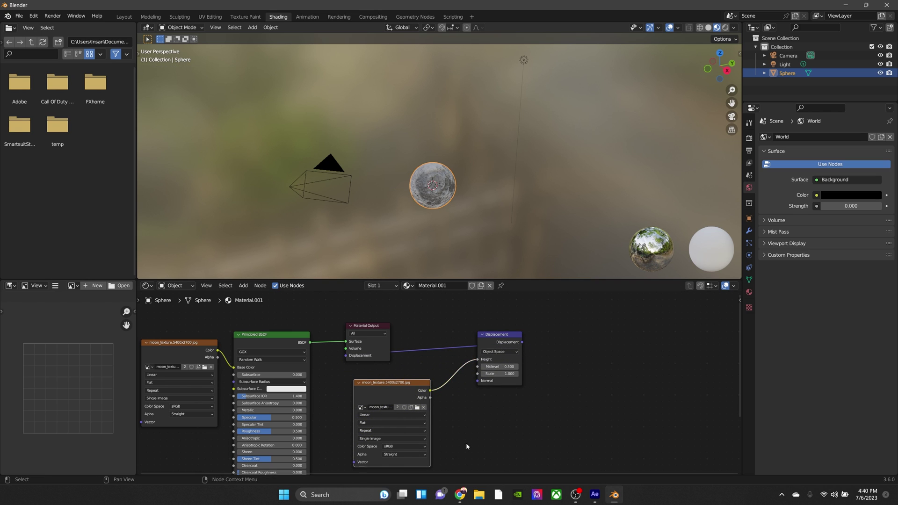
# - Inspect the moon's surface relief up close and adjust the Displacement node's Scale
pyautogui.scroll(2, 430, 240)
pyautogui.rightClick(429, 240)
pyautogui.click(446, 235)
pyautogui.scroll(4, 446, 234)
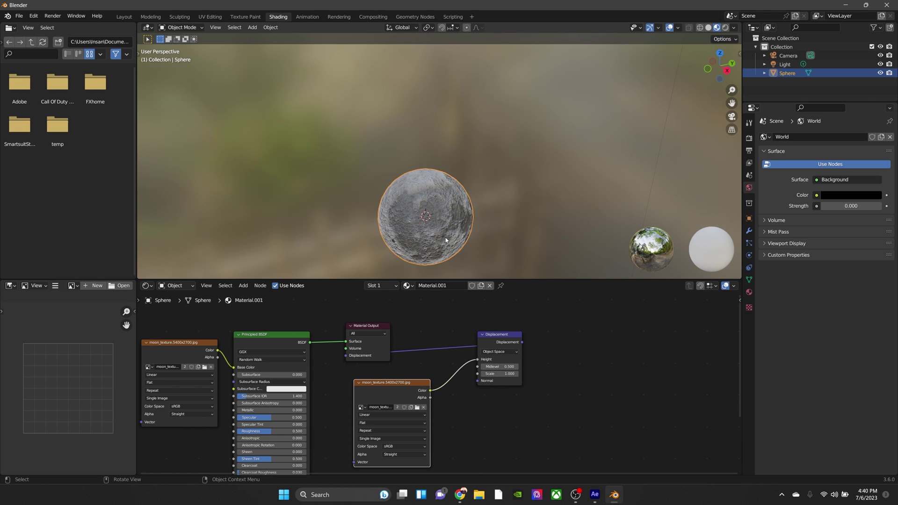
pyautogui.moveTo(447, 234); pyautogui.dragTo(456, 210, button='middle')
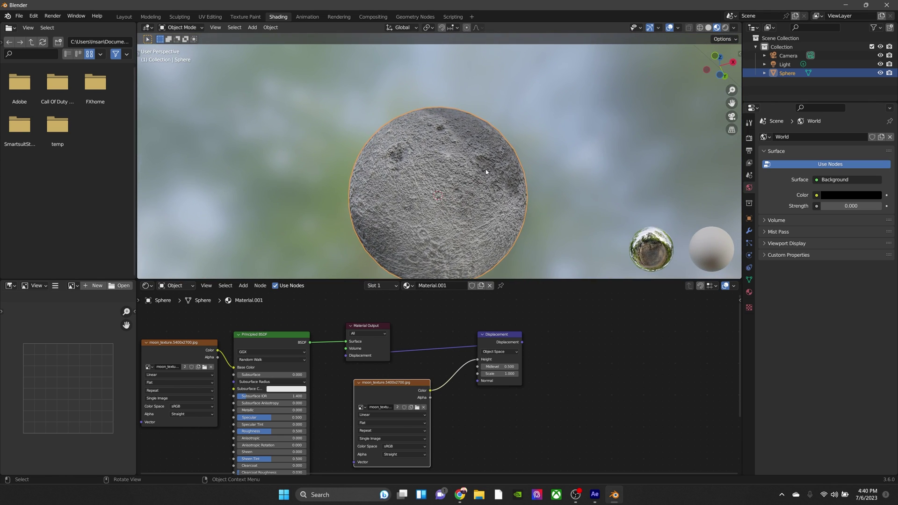
pyautogui.scroll(3, 456, 210)
pyautogui.scroll(-5, 455, 211)
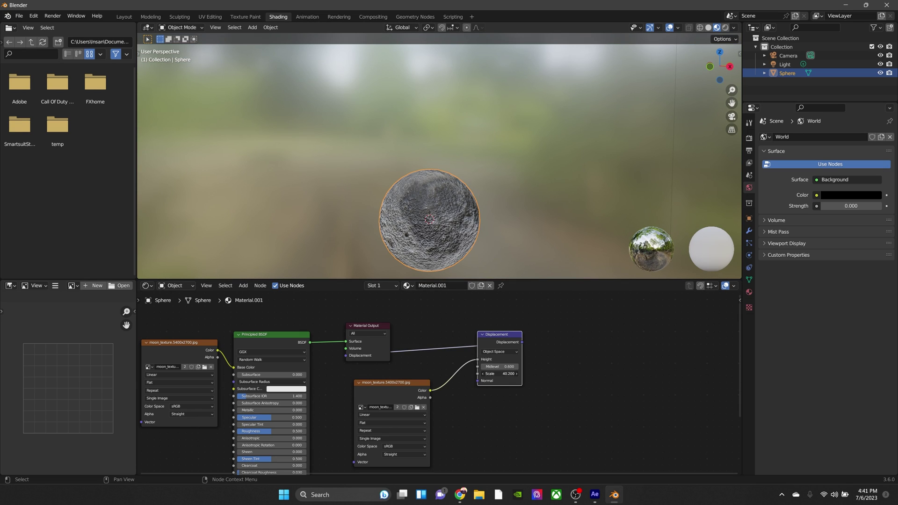
pyautogui.moveTo(500, 373); pyautogui.dragTo(459, 373)
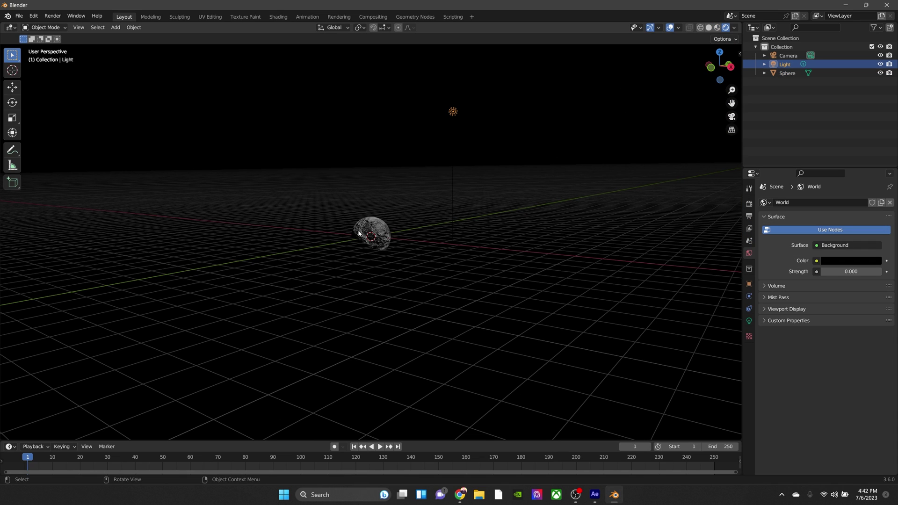
# - Select the moon sphere and raise it high above the grid along the Z axis with the Move tool
pyautogui.click(359, 233)
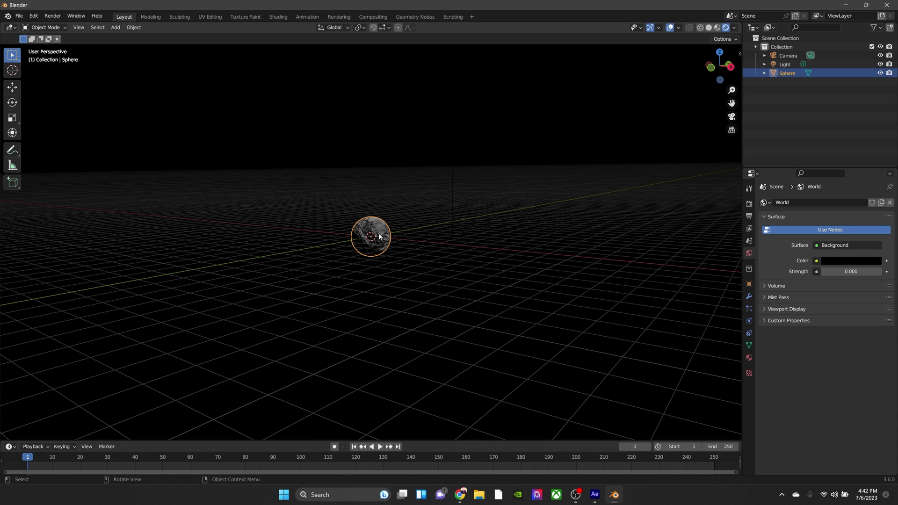
pyautogui.click(13, 87)
pyautogui.moveTo(375, 206); pyautogui.dragTo(372, 66)
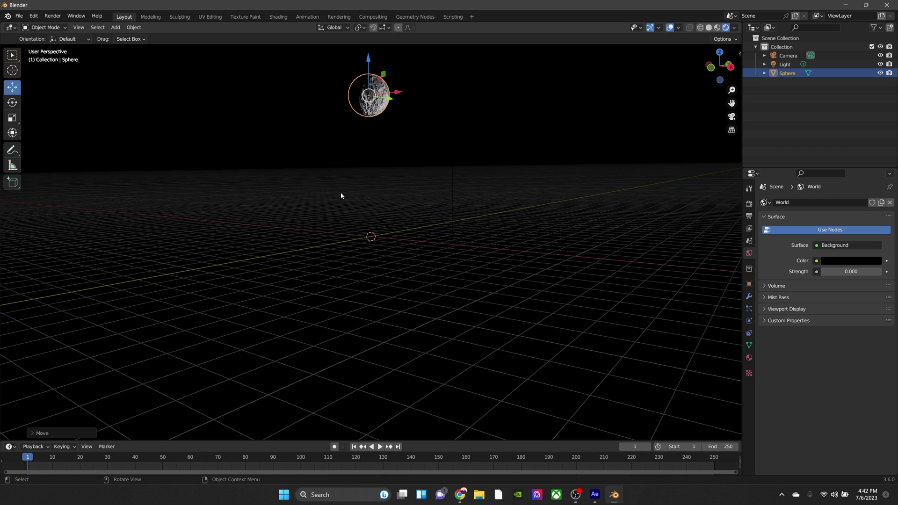
pyautogui.moveTo(340, 192); pyautogui.dragTo(349, 213, button='middle')
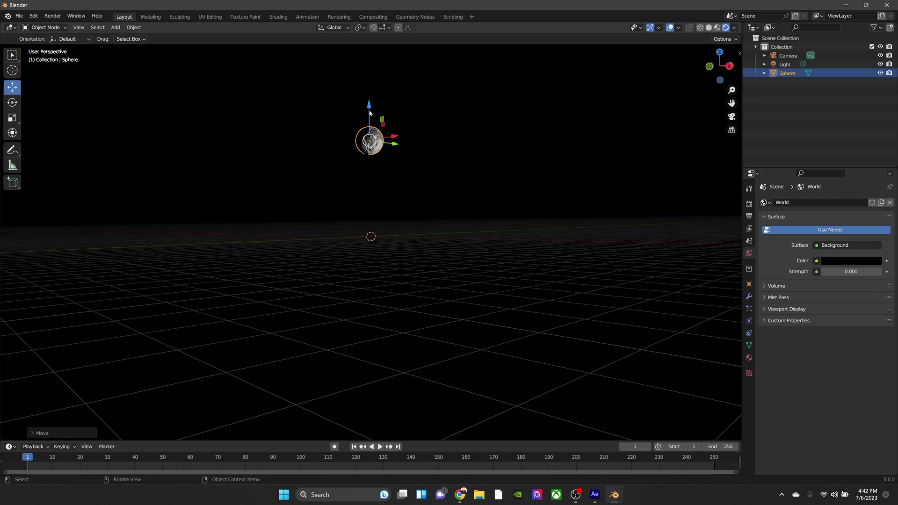
pyautogui.moveTo(369, 112); pyautogui.dragTo(369, 14)
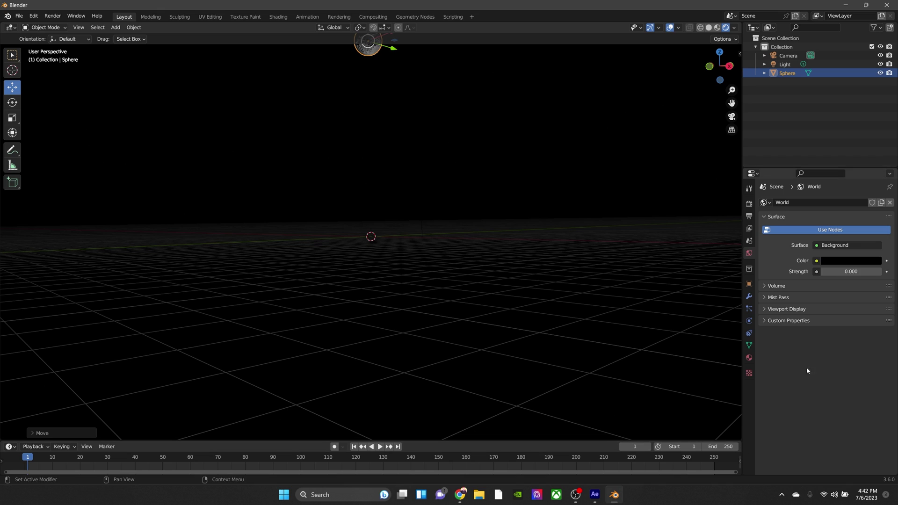
# - Move the light below the moon and off to its side along the Z and Y axes, so it lights the underside
pyautogui.moveTo(350, 240)
pyautogui.mouseDown(button='middle')
pyautogui.moveTo(355, 230)
pyautogui.moveTo(355, 247)
pyautogui.mouseUp(button='middle')
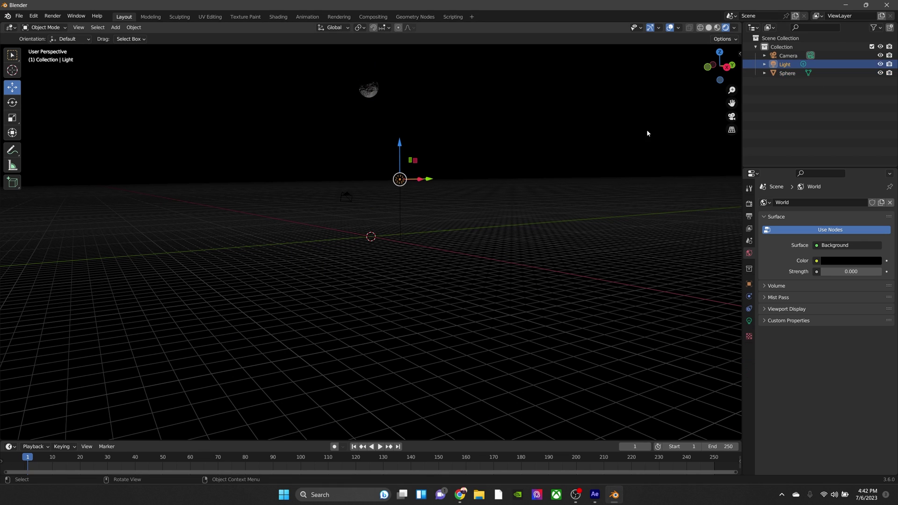
pyautogui.moveTo(430, 182); pyautogui.dragTo(437, 231)
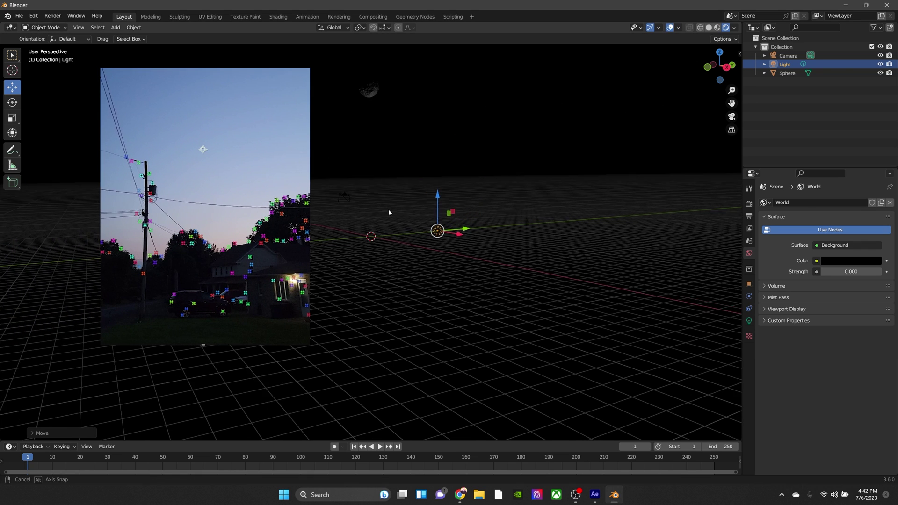
pyautogui.moveTo(388, 212); pyautogui.dragTo(363, 213, button='middle')
pyautogui.moveTo(434, 215); pyautogui.dragTo(434, 263)
pyautogui.scroll(3, 383, 204)
pyautogui.scroll(-2, 376, 199)
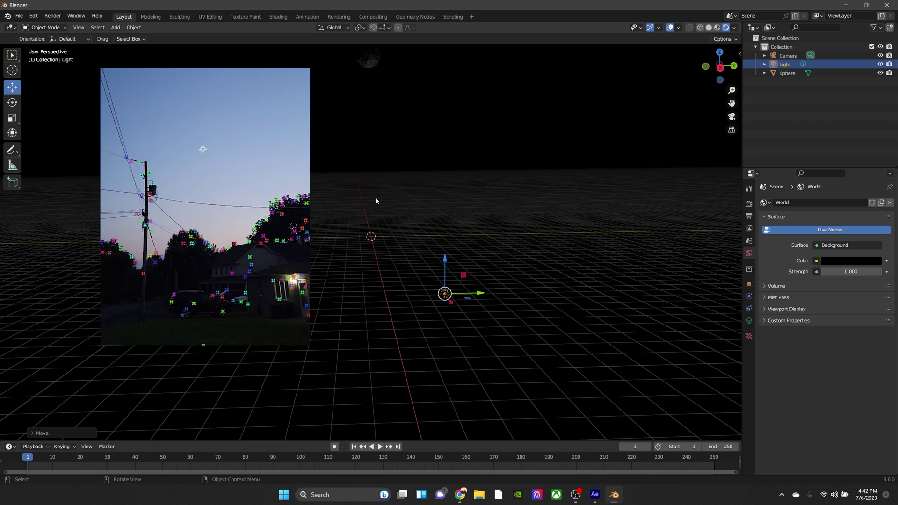
pyautogui.moveTo(471, 288); pyautogui.dragTo(486, 287)
# - Set the point light's power to 35203 W
pyautogui.click(749, 321)
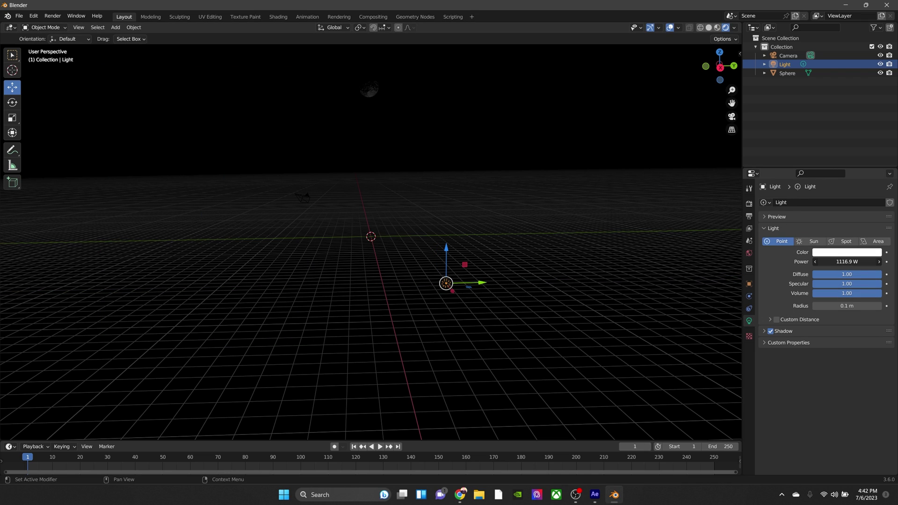
pyautogui.moveTo(838, 262); pyautogui.dragTo(846, 262)
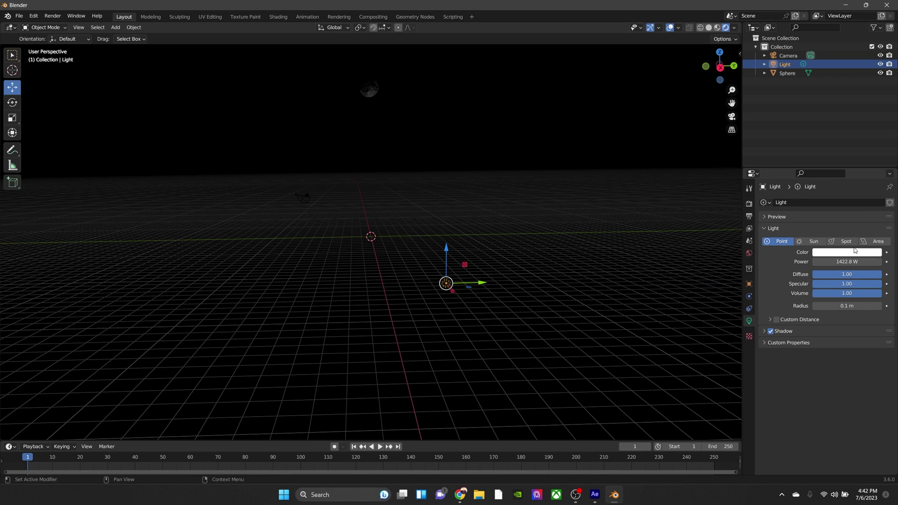
pyautogui.click(846, 262)
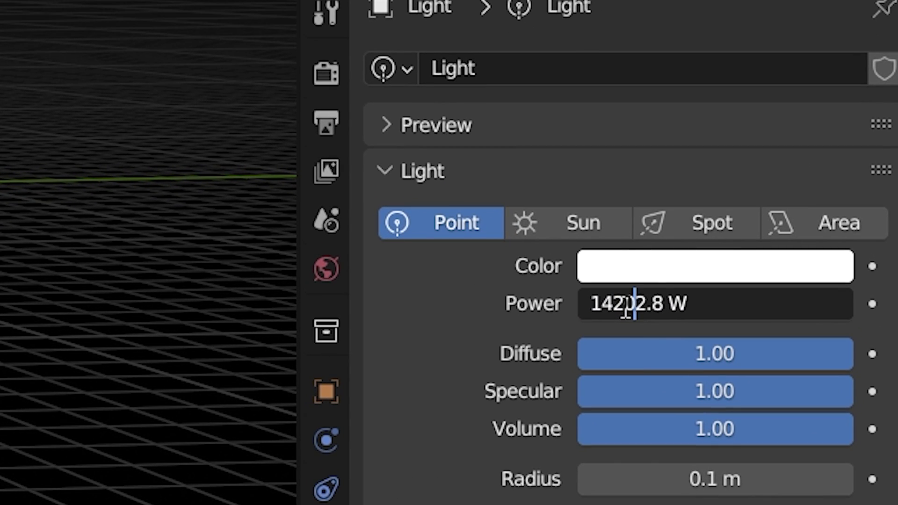
pyautogui.press('Return')
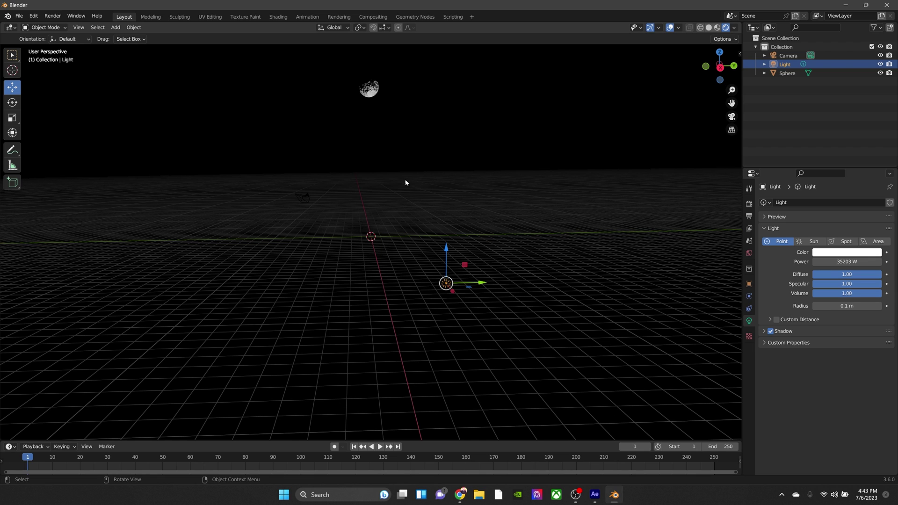
# - Look through the scene camera, lock the camera to the view and orbit it to a new angle
pyautogui.scroll(-2, 415, 189)
pyautogui.scroll(3, 430, 189)
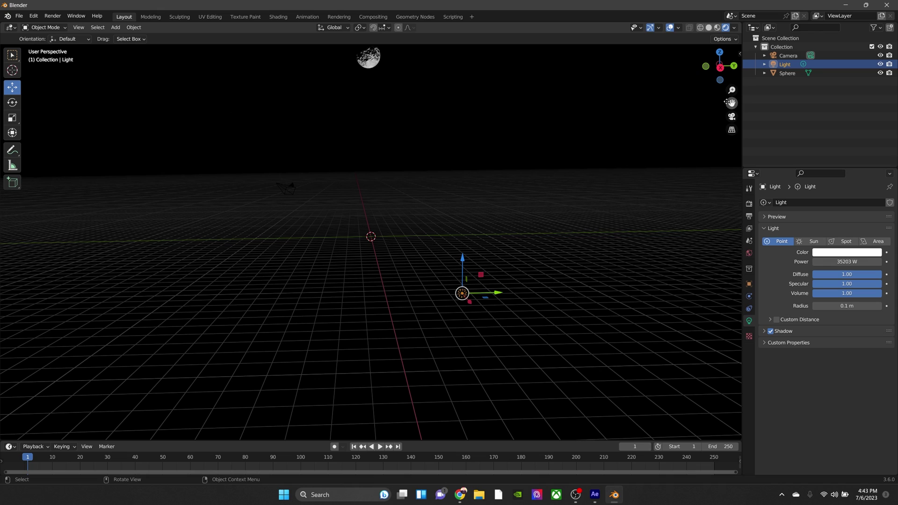
pyautogui.moveTo(731, 102); pyautogui.dragTo(743, 225)
pyautogui.moveTo(454, 156); pyautogui.dragTo(460, 136, button='middle')
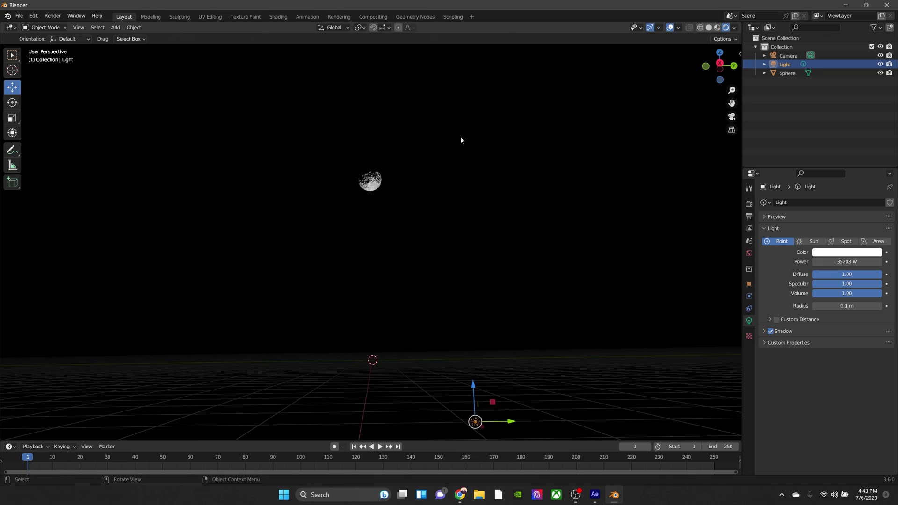
pyautogui.click(732, 117)
pyautogui.click(740, 54)
pyautogui.click(737, 94)
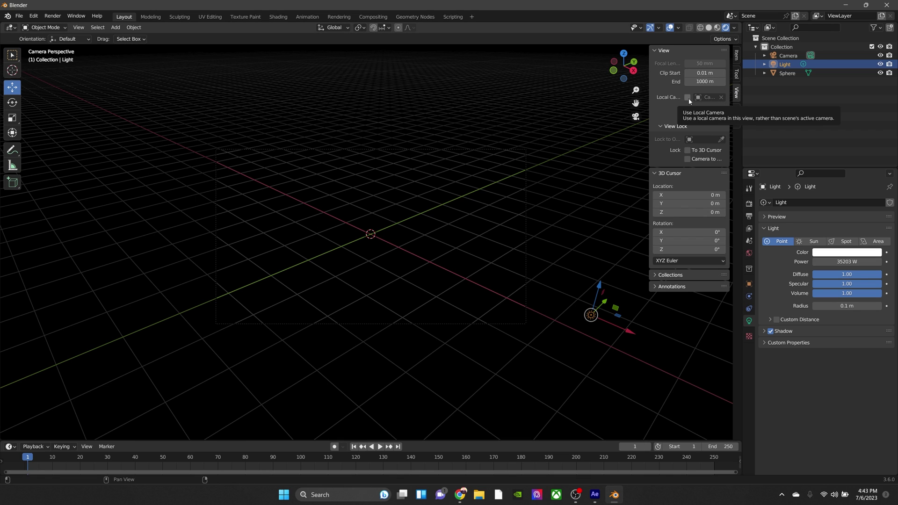
pyautogui.click(687, 159)
pyautogui.moveTo(529, 183); pyautogui.dragTo(541, 131, button='middle')
pyautogui.click(737, 74)
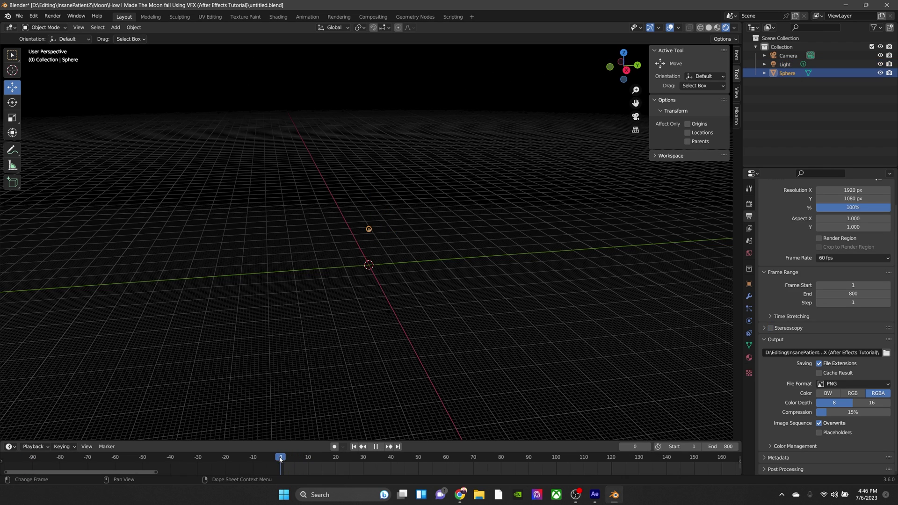
# - Stop playback at frame 0 and insert a Location & Rotation keyframe for the moon sphere
pyautogui.press('space')
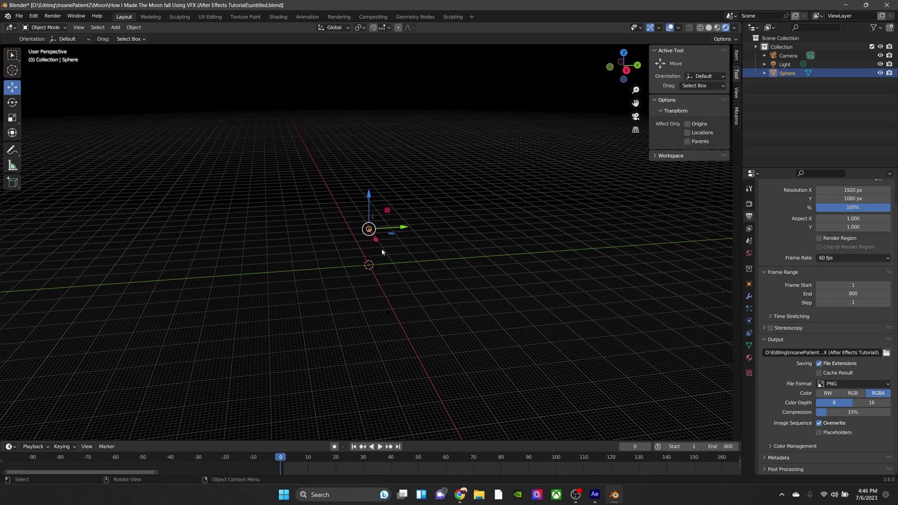
pyautogui.rightClick(368, 232)
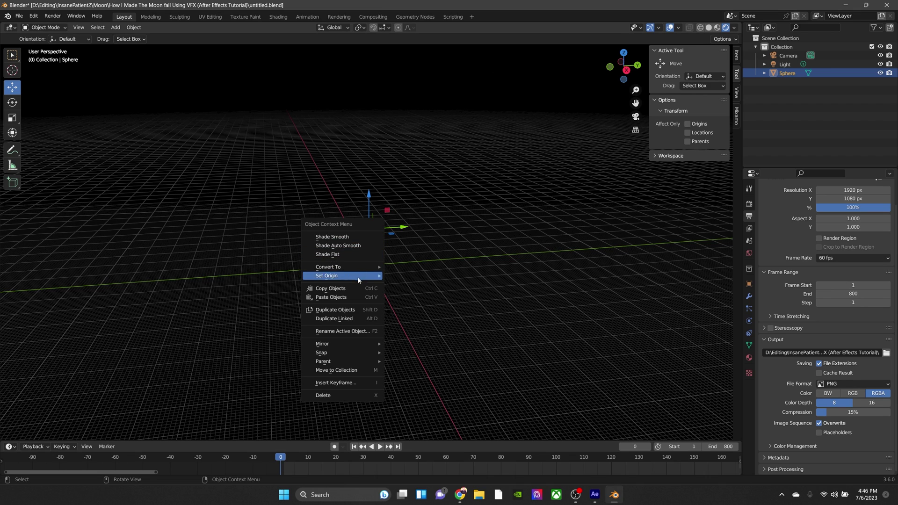
pyautogui.click(345, 384)
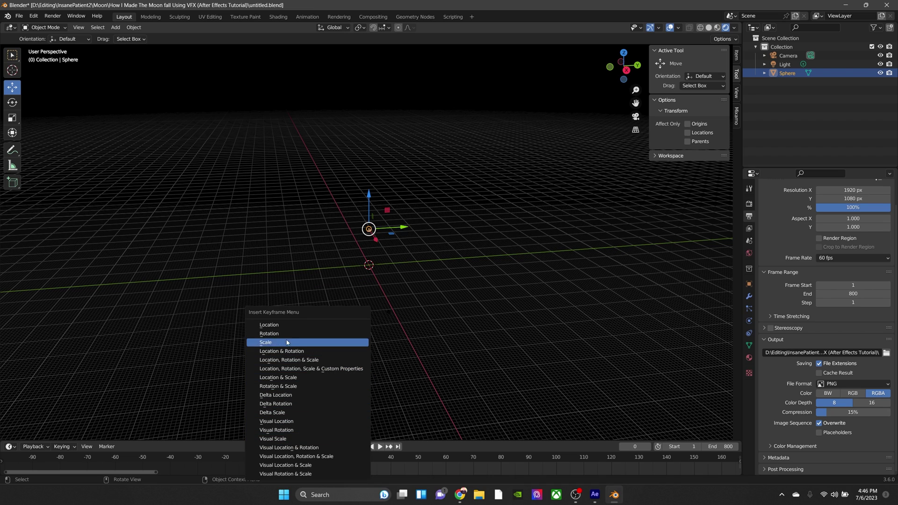
pyautogui.click(286, 352)
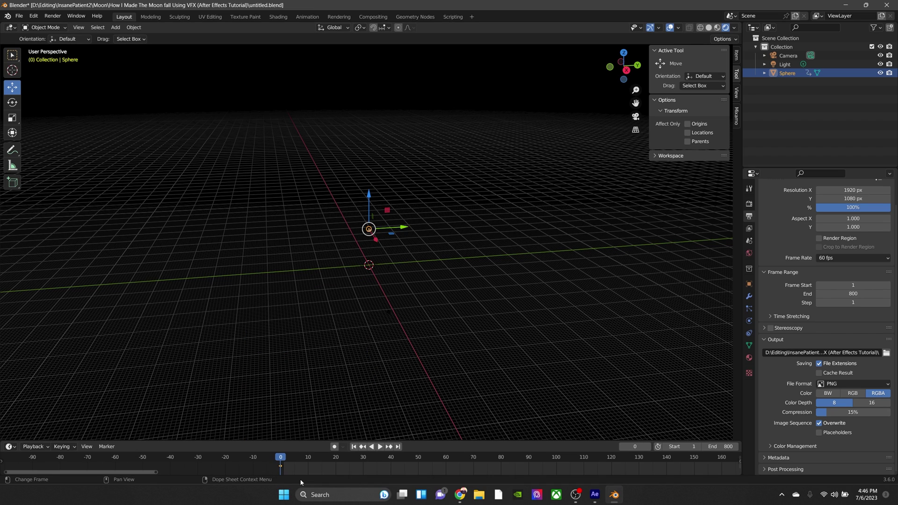
# - Go to frame 799 and move the moon sphere forward along the X axis to its end position
pyautogui.moveTo(140, 472); pyautogui.dragTo(660, 482)
pyautogui.keyDown('ctrl'); pyautogui.hscroll(5, 615, 469); pyautogui.keyUp('ctrl')
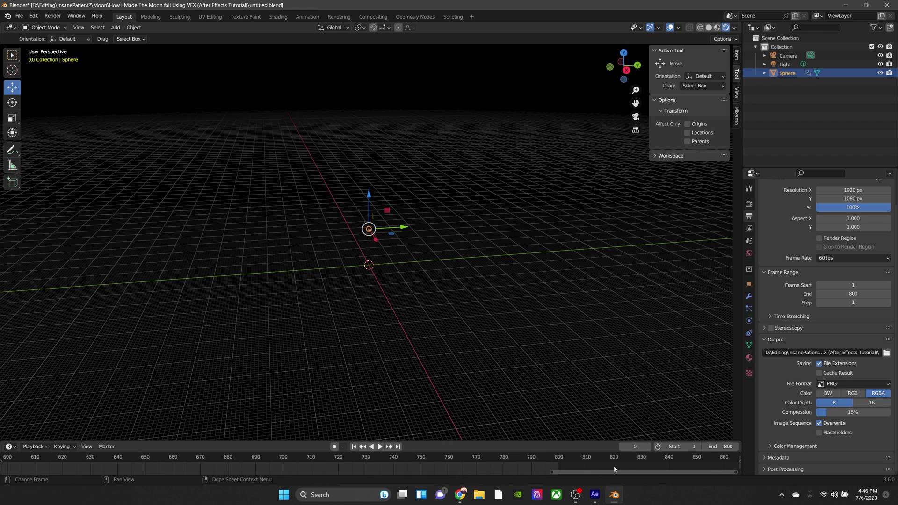
pyautogui.click(551, 463)
pyautogui.press('space')
pyautogui.press('space')
pyautogui.scroll(4, 397, 326)
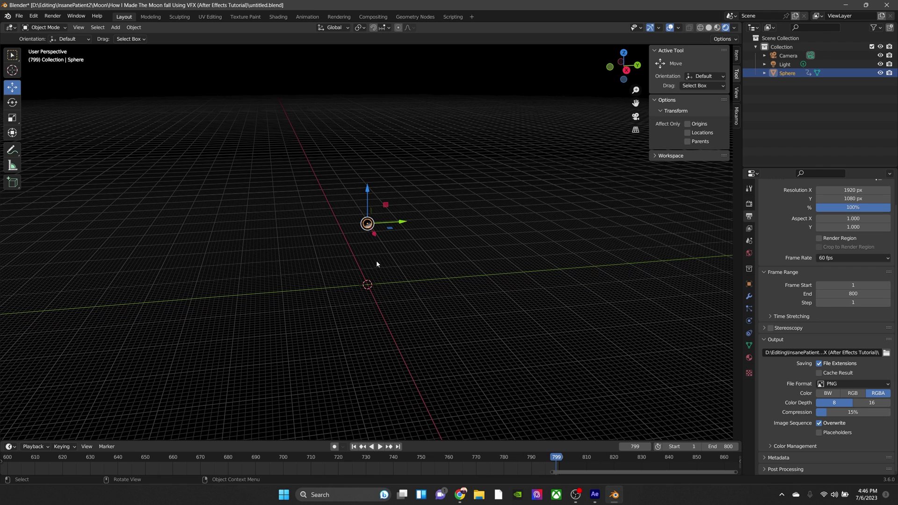
pyautogui.moveTo(375, 235); pyautogui.dragTo(423, 323)
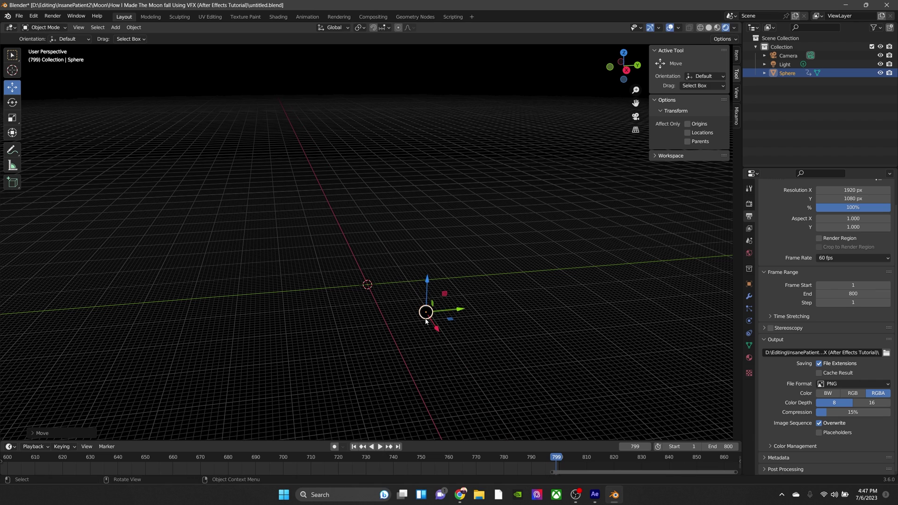
pyautogui.press('g')
pyautogui.click(422, 316)
# - Rotate the moon sphere freely at frame 799 and insert a Location & Rotation keyframe for it
pyautogui.moveTo(423, 316); pyautogui.dragTo(581, 312, button='middle')
pyautogui.hotkey('shift', 'space')
pyautogui.press('r')
pyautogui.press('r')
pyautogui.press('r')
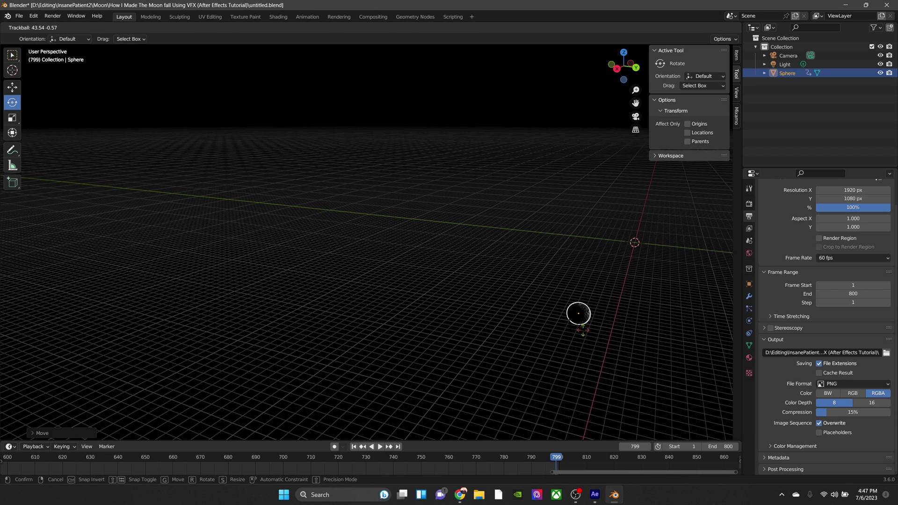
pyautogui.click(547, 321)
pyautogui.press('i')
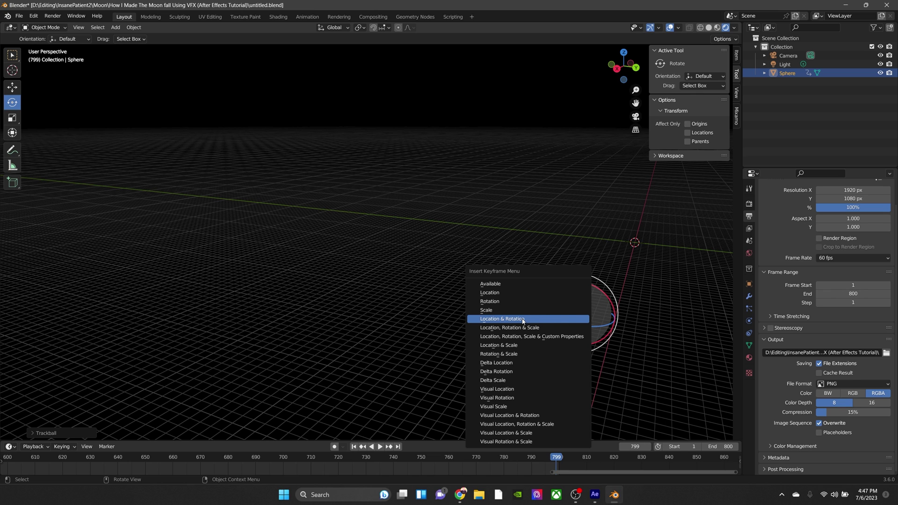
pyautogui.click(523, 321)
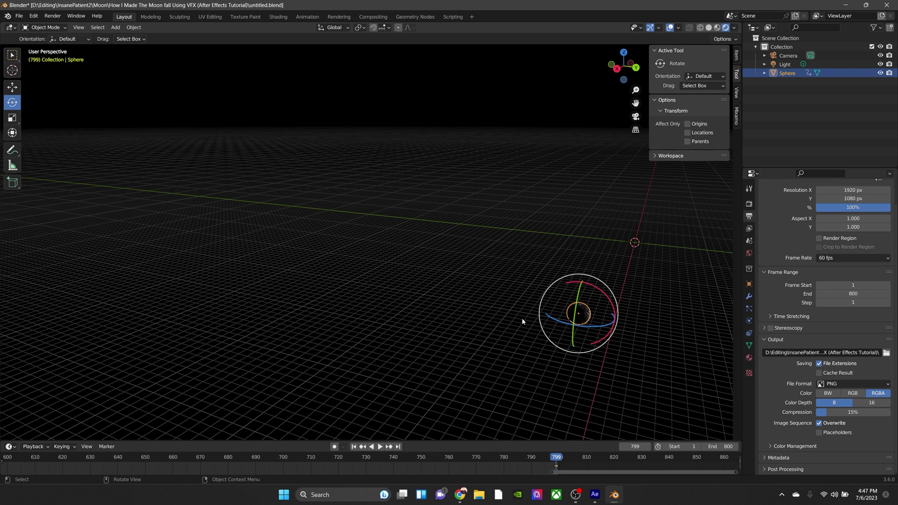
# - Return to the scene camera's view and save the Blender file
pyautogui.click(635, 116)
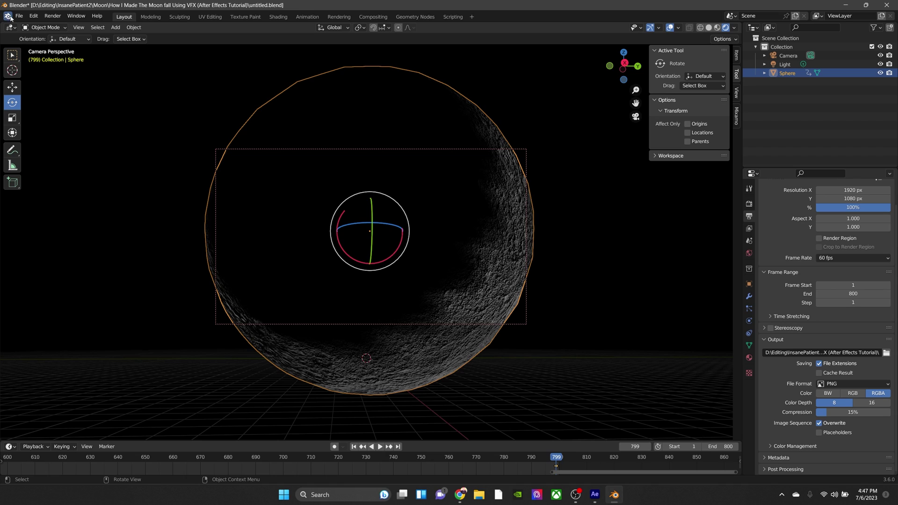
pyautogui.click(19, 16)
pyautogui.click(33, 74)
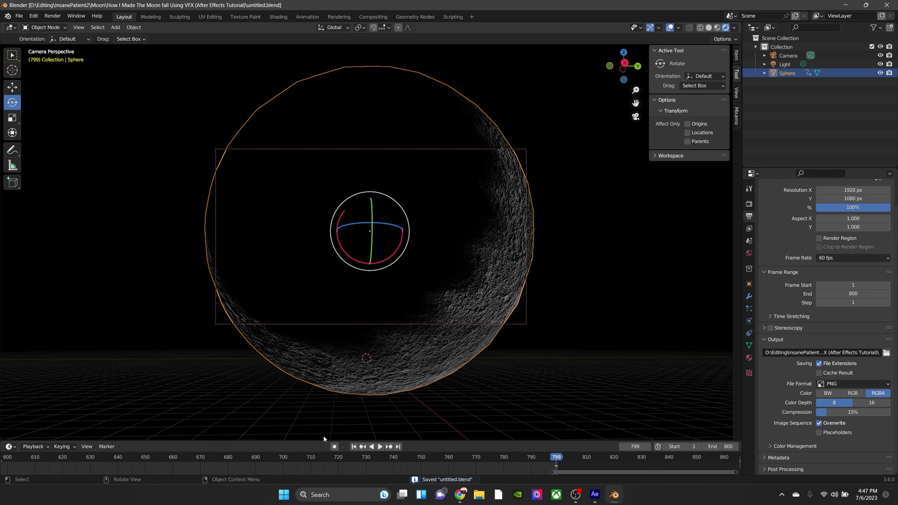
# - Play back the moon animation through the scene camera to review its motion and lighting
pyautogui.click(380, 447)
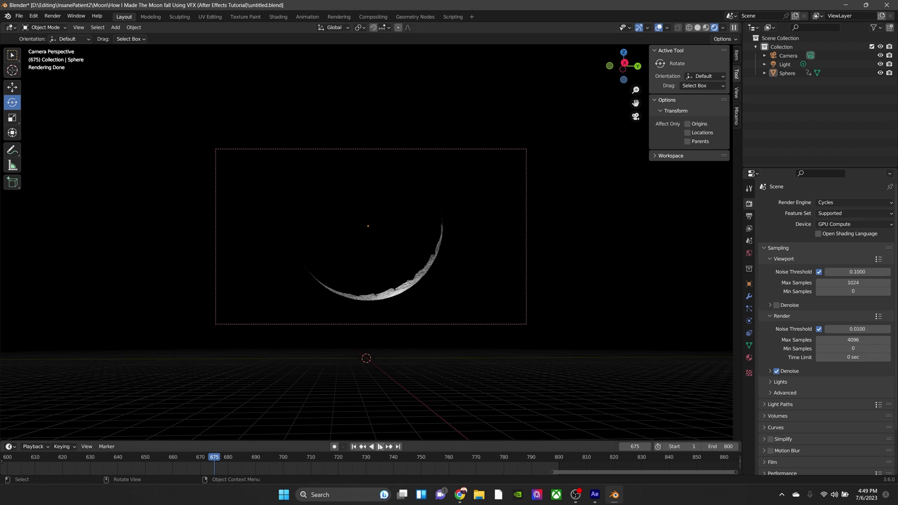
pyautogui.click(381, 447)
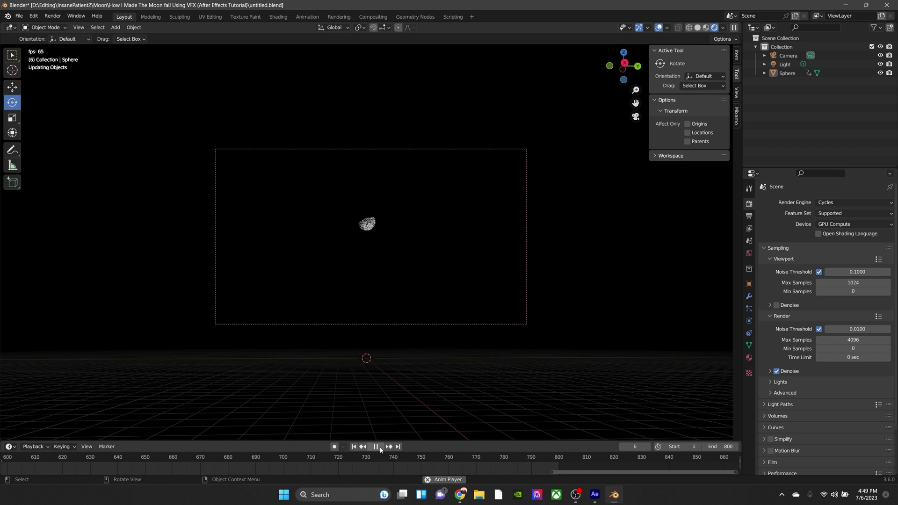
pyautogui.click(376, 447)
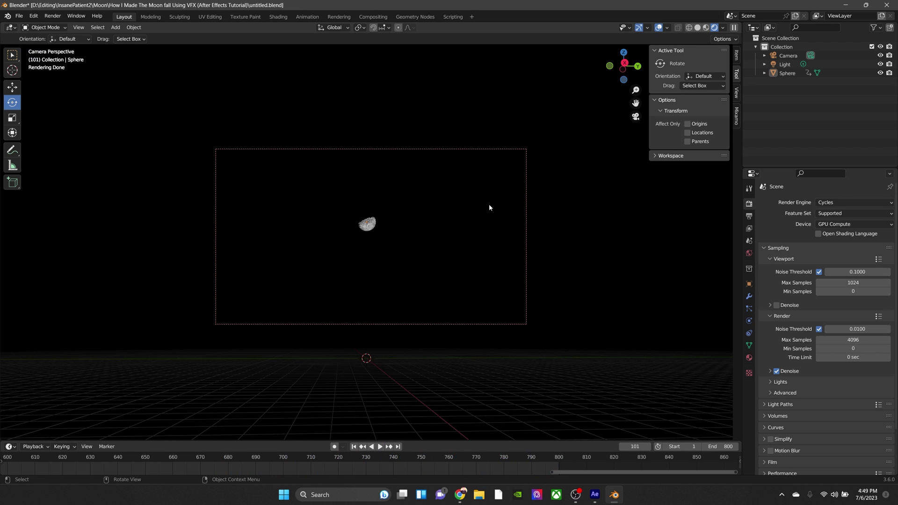
# - Duplicate the point light by copy and paste, and move the copy farther forward along the X axis
pyautogui.moveTo(542, 286)
pyautogui.mouseDown(button='middle')
pyautogui.moveTo(503, 251)
pyautogui.moveTo(461, 281)
pyautogui.moveTo(548, 273)
pyautogui.mouseUp(button='middle')
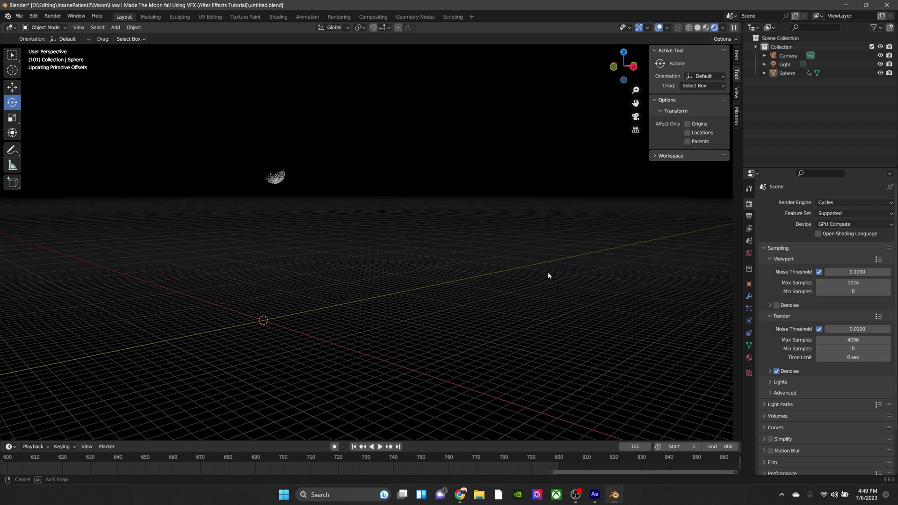
pyautogui.click(785, 64)
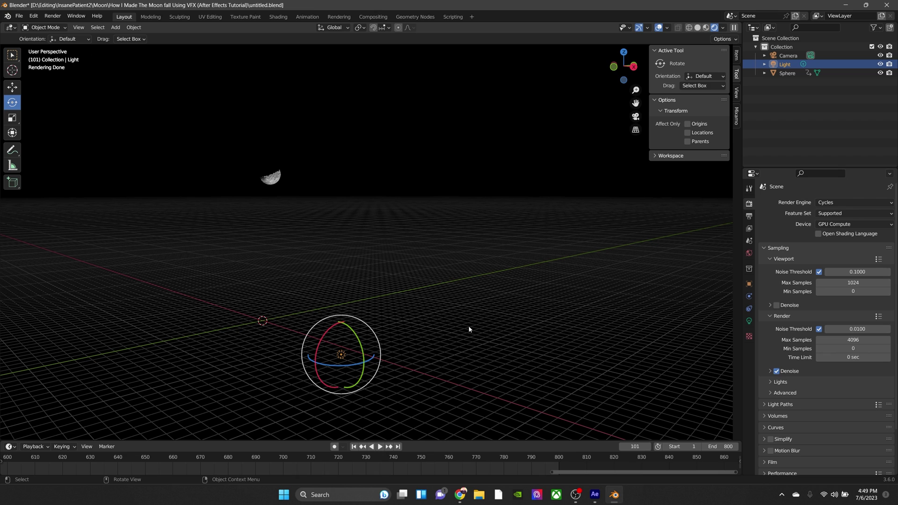
pyautogui.hotkey('ctrl', 'z')
pyautogui.press('KP_0')
pyautogui.click(380, 447)
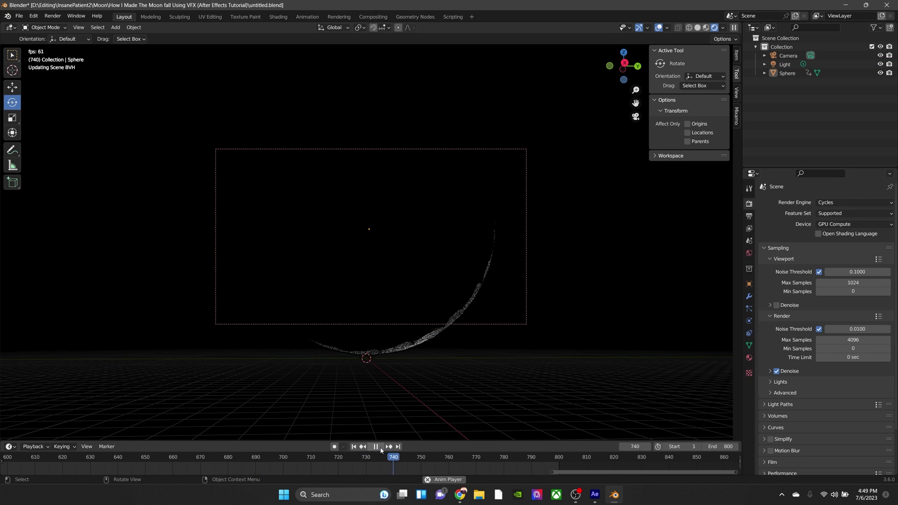
pyautogui.press('Escape')
pyautogui.press('KP_0')
pyautogui.hotkey('ctrl', 'v')
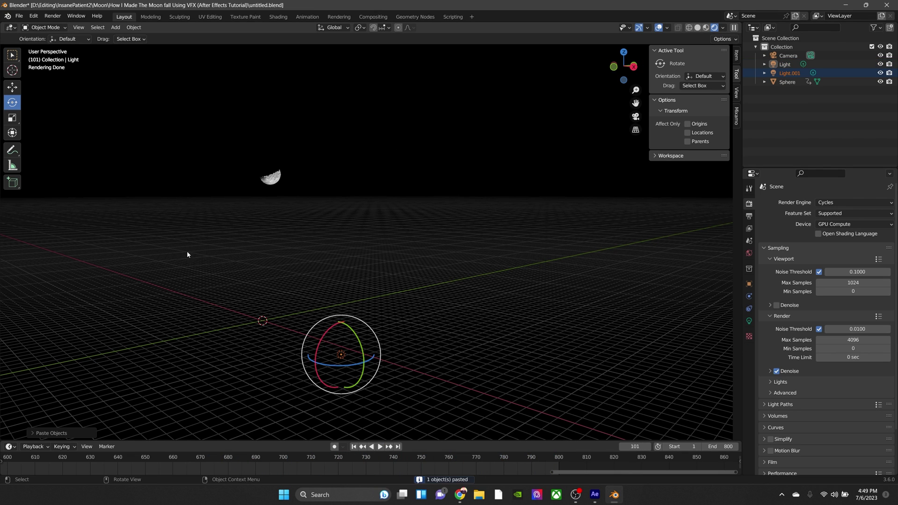
pyautogui.click(13, 87)
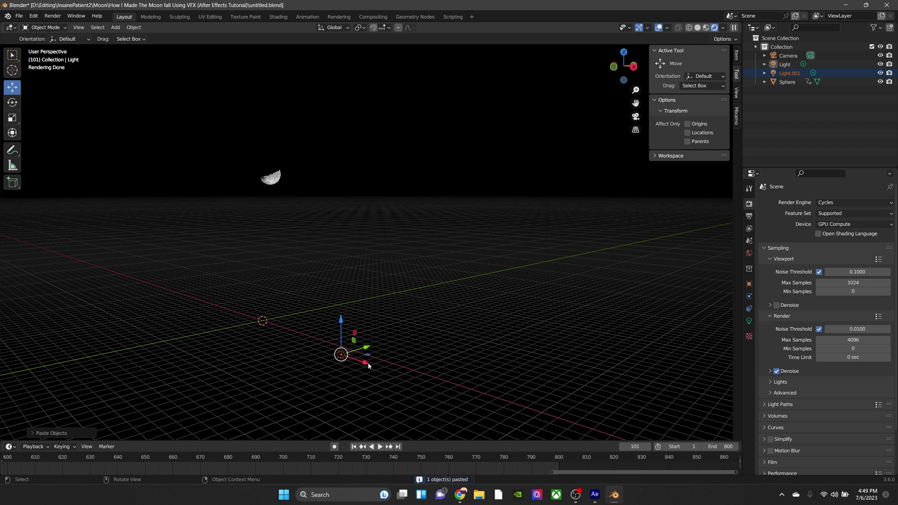
pyautogui.moveTo(368, 366); pyautogui.dragTo(664, 436)
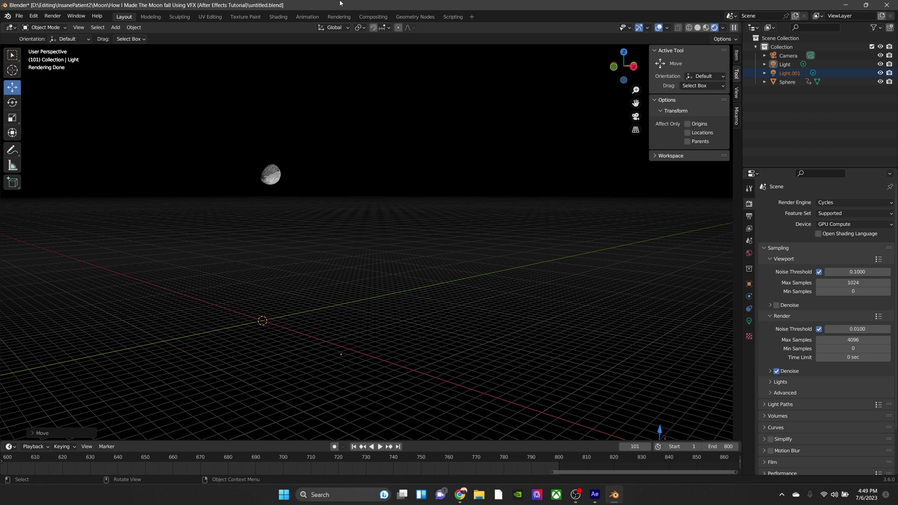
# - Set the render output's file format to PNG
pyautogui.scroll(-3, 334, 174)
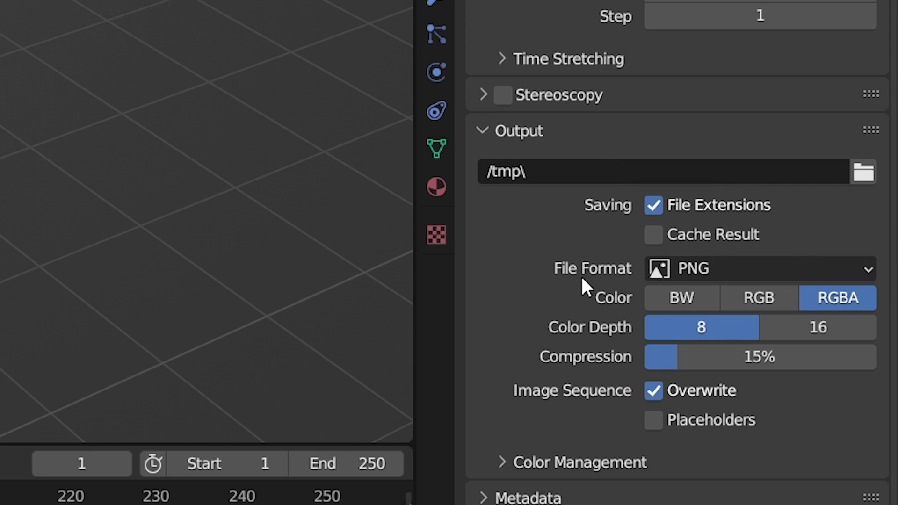
pyautogui.click(737, 267)
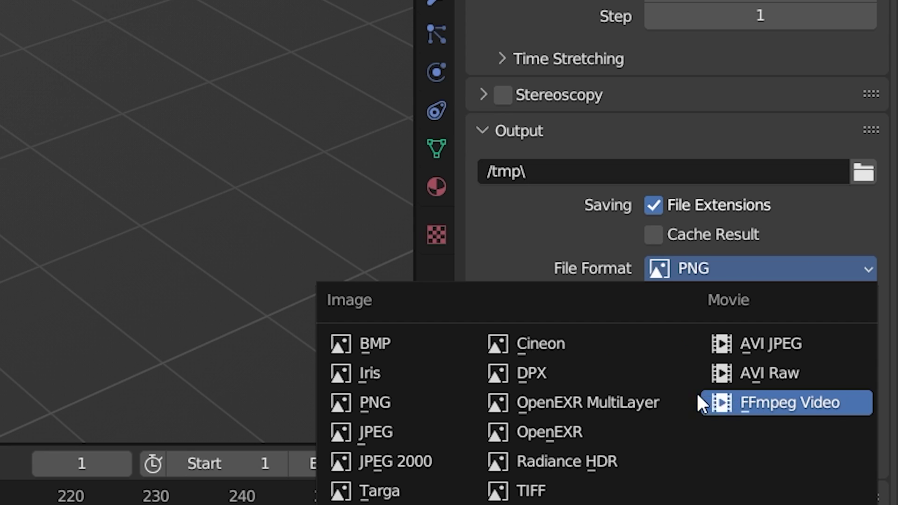
pyautogui.click(415, 397)
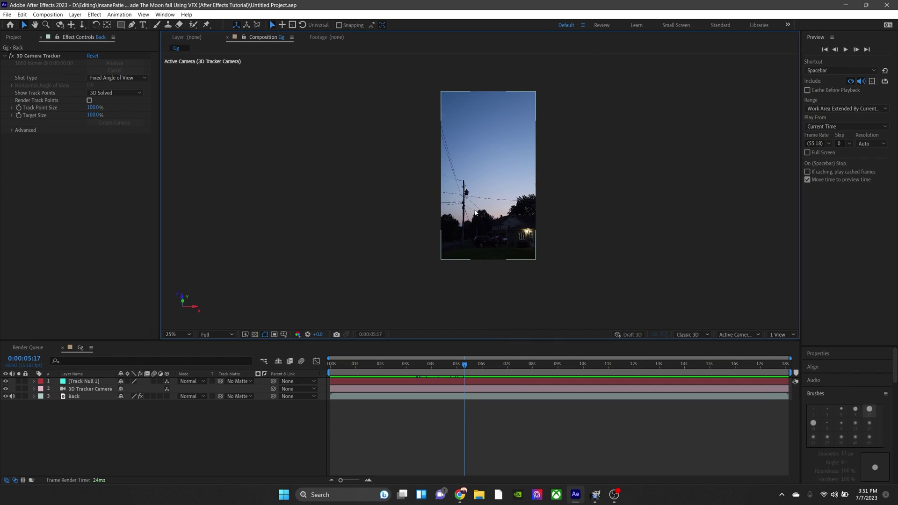
# - Import the rendered moon frames into the After Effects project as a PNG sequence, starting from file 0001
pyautogui.scroll(2, 476, 213)
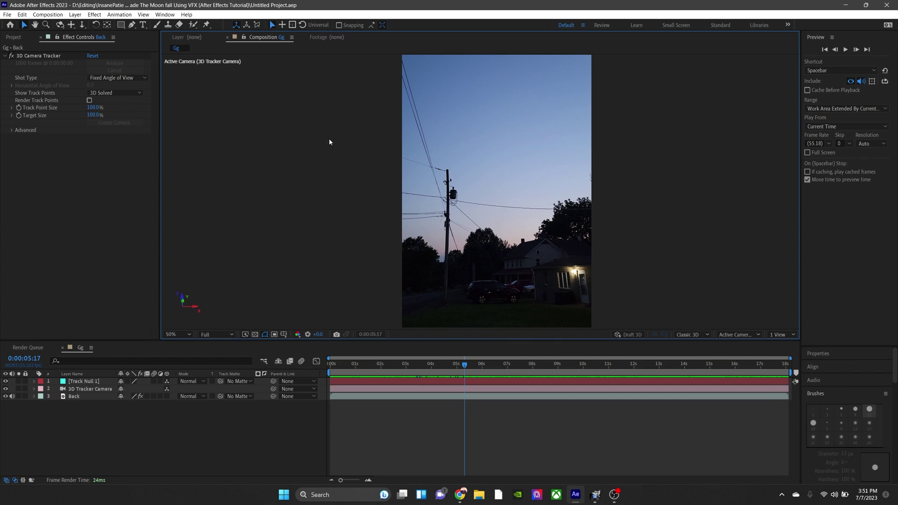
pyautogui.click(8, 14)
pyautogui.moveTo(56, 133)
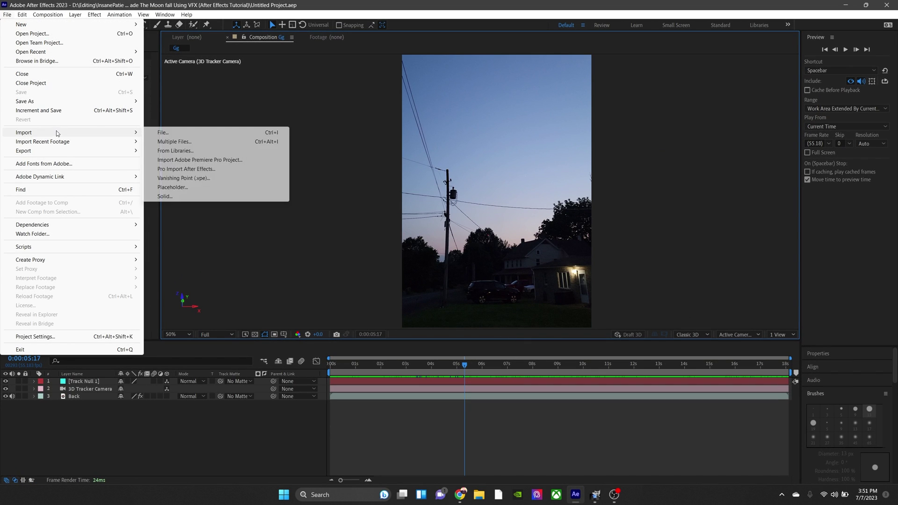
pyautogui.click(168, 141)
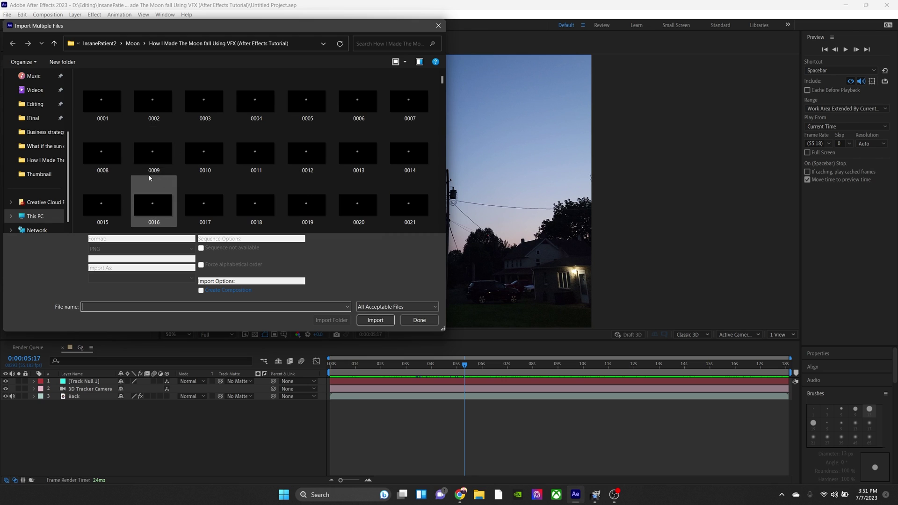
pyautogui.click(103, 104)
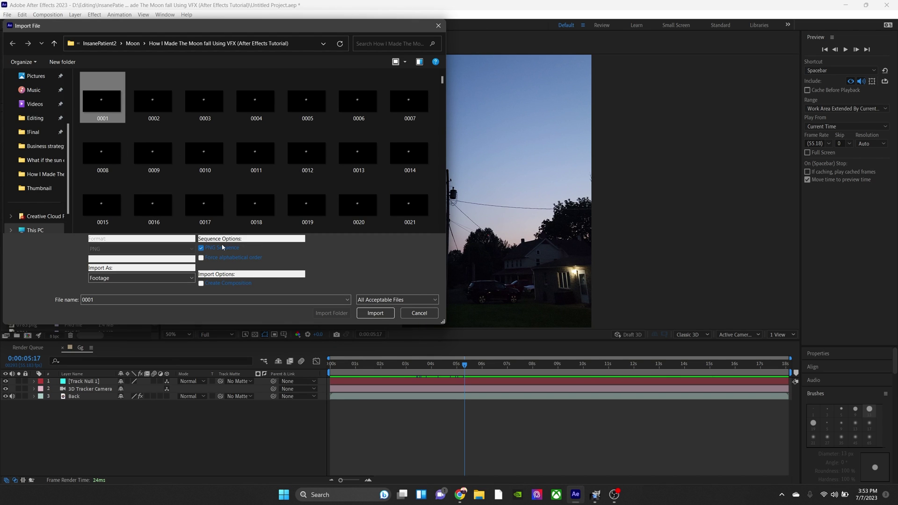
pyautogui.click(382, 315)
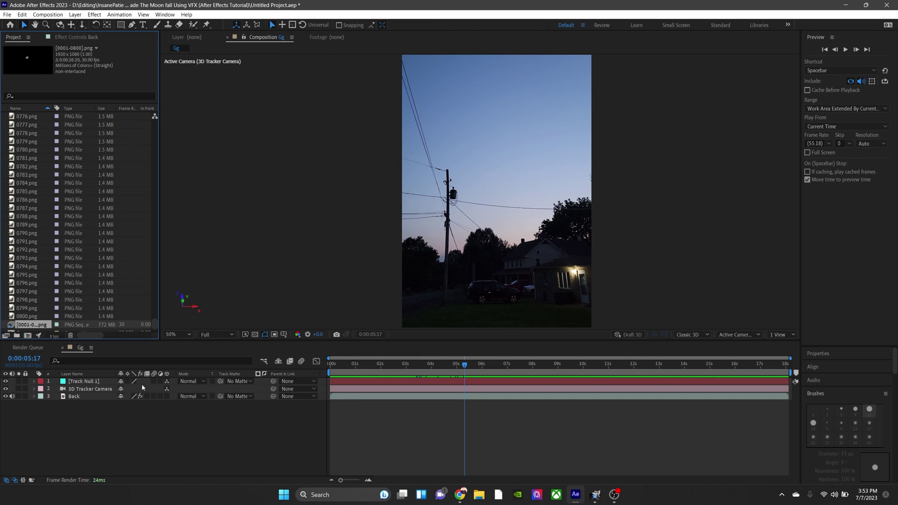
# - Place the moon sequence directly above the Back layer in the Gg composition and parent it to Track Null 1
pyautogui.moveTo(53, 354); pyautogui.dragTo(88, 396)
pyautogui.moveTo(466, 366)
pyautogui.mouseDown()
pyautogui.moveTo(581, 366)
pyautogui.moveTo(461, 366)
pyautogui.mouseUp()
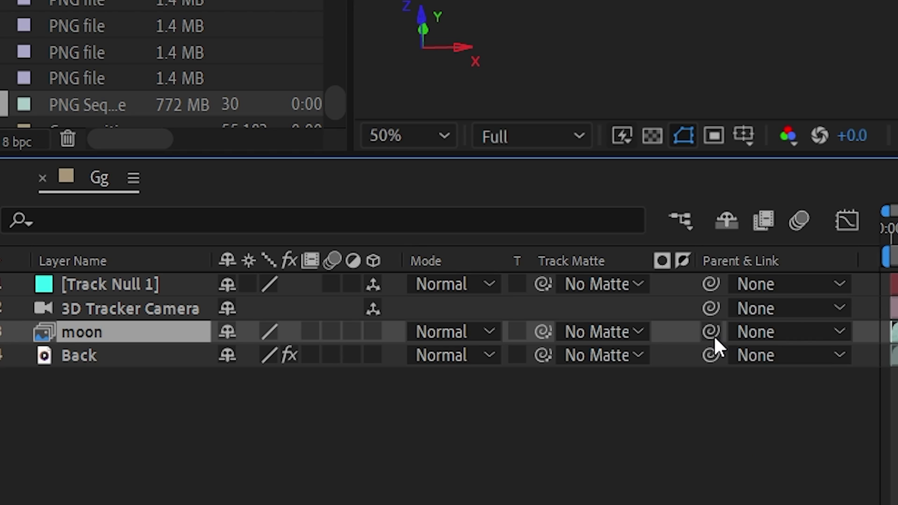
pyautogui.moveTo(711, 332); pyautogui.dragTo(150, 294)
pyautogui.moveTo(461, 366); pyautogui.dragTo(436, 387)
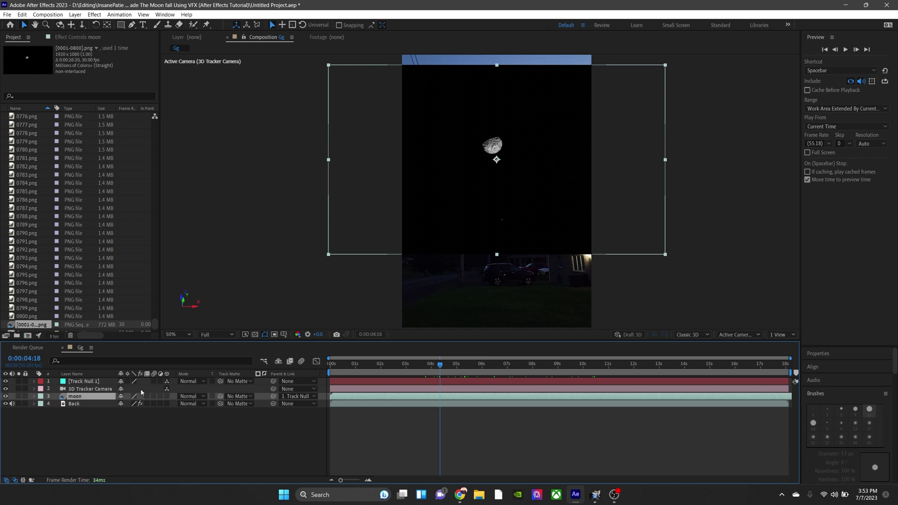
# - Turn the moon layer into a 3D layer
pyautogui.click(91, 381)
pyautogui.click(85, 398)
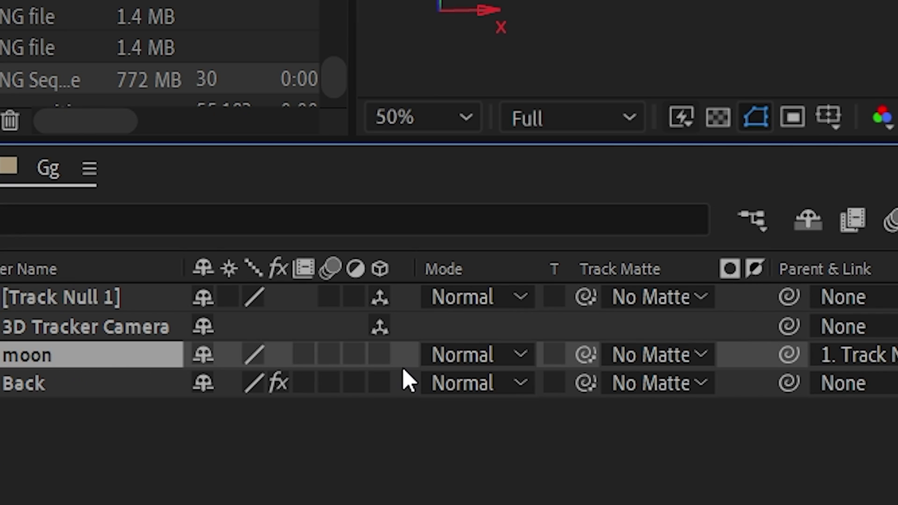
pyautogui.click(380, 355)
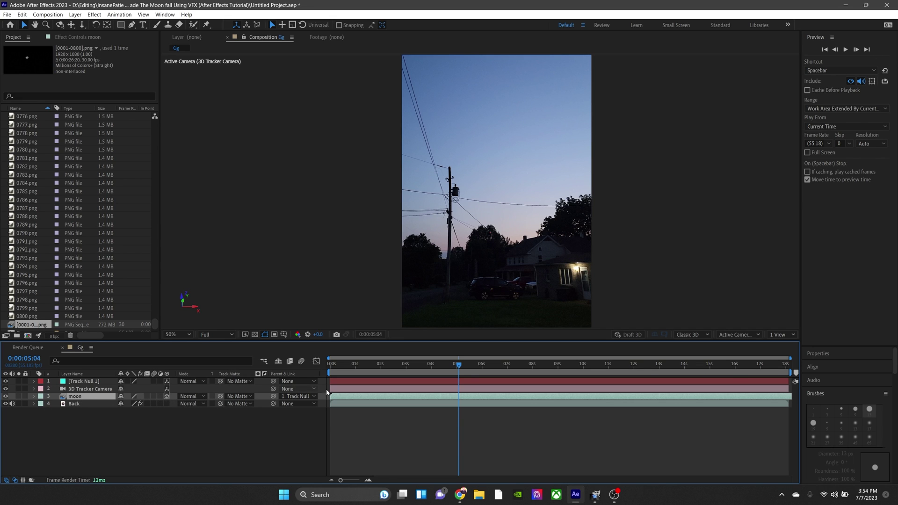
# - Go to 0:00:06:48 and reposition the moon layer in 3D space over the sky of the footage
pyautogui.moveTo(463, 369); pyautogui.dragTo(505, 368)
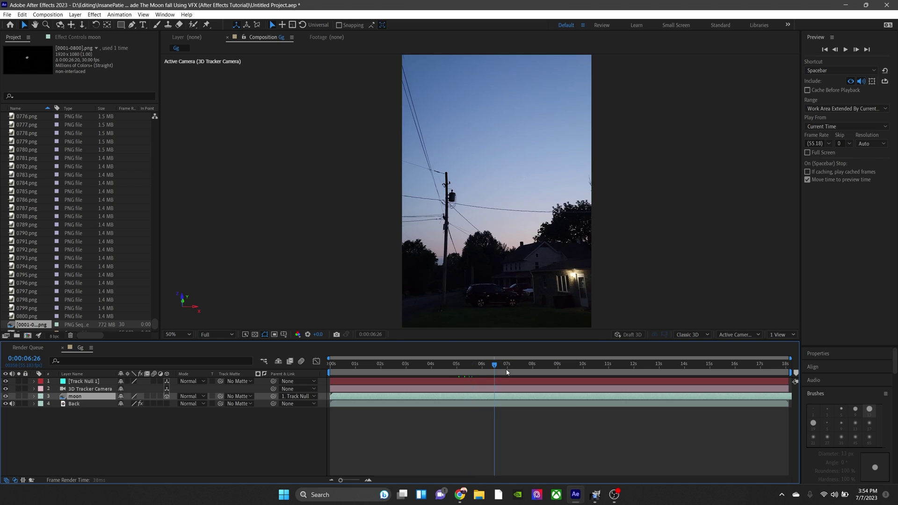
pyautogui.click(84, 401)
pyautogui.click(77, 396)
pyautogui.scroll(-4, 487, 217)
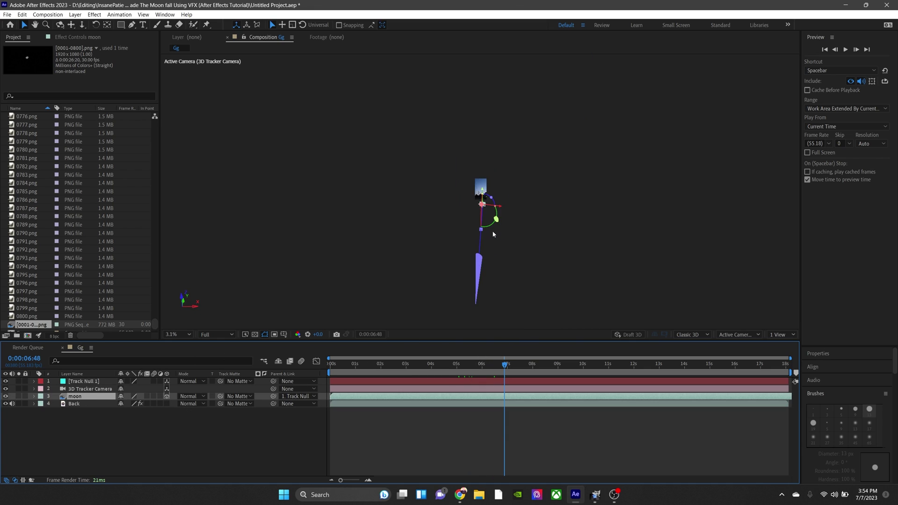
pyautogui.scroll(2, 486, 216)
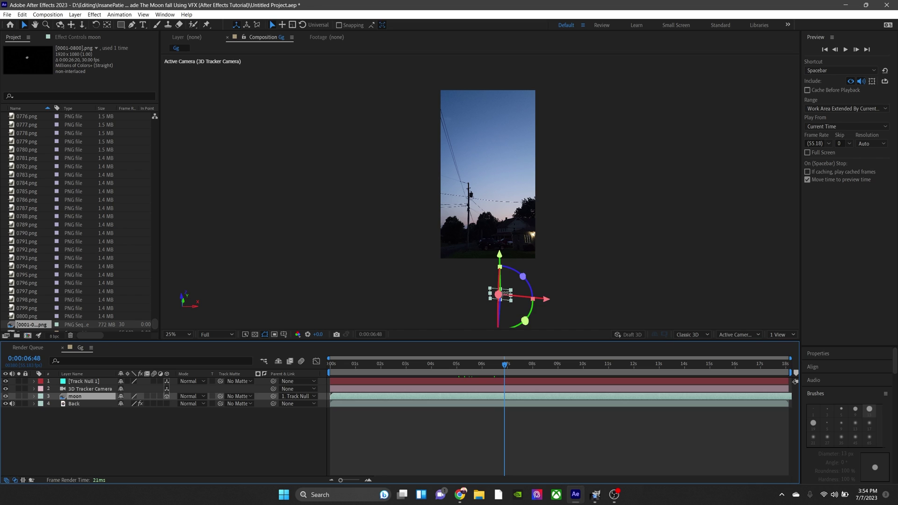
pyautogui.press('.')
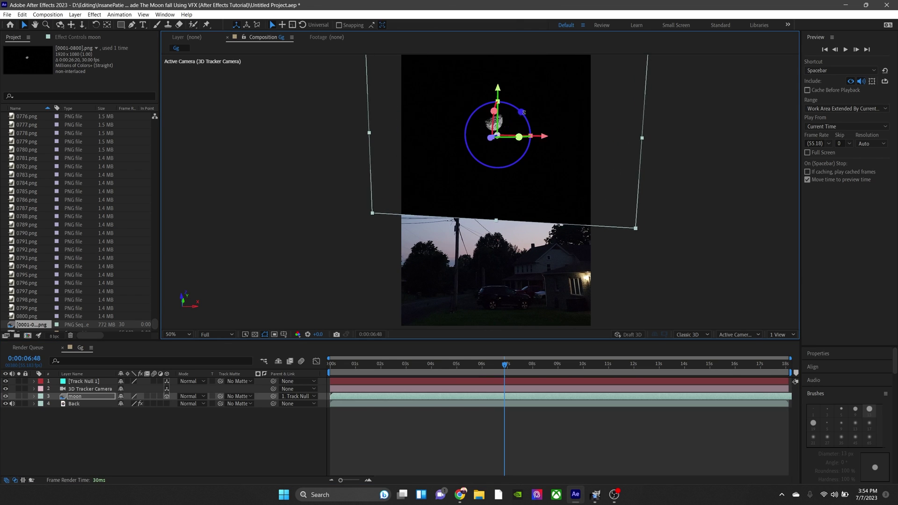
# - Go to 0:00:03:04 and set the moon layer's blending mode to Screen
pyautogui.moveTo(504, 364); pyautogui.dragTo(409, 365)
pyautogui.press(',')
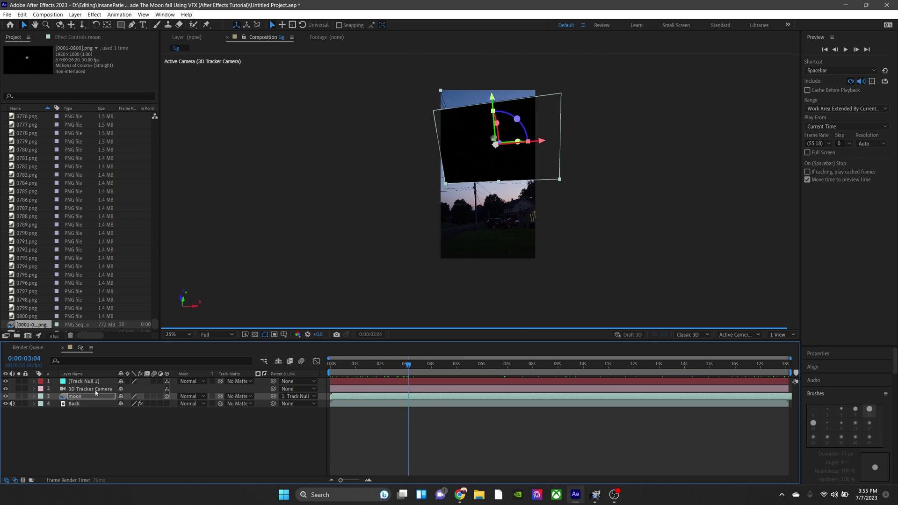
pyautogui.click(93, 396)
pyautogui.click(189, 397)
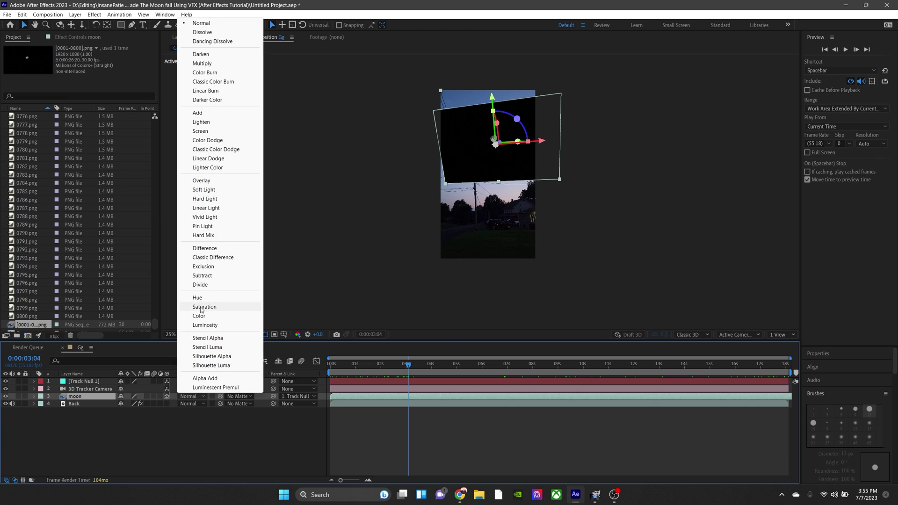
pyautogui.click(201, 131)
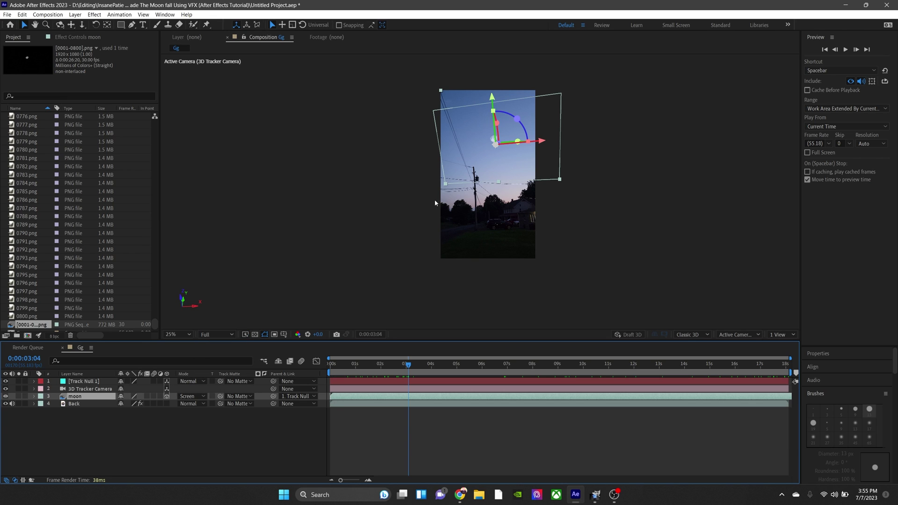
# - Go to 0:00:05:32 and time-stretch the moon layer with a stretch factor of 75, holding the layer in-point in place
pyautogui.scroll(1, 481, 127)
pyautogui.click(472, 365)
pyautogui.rightClick(330, 142)
pyautogui.rightClick(369, 142)
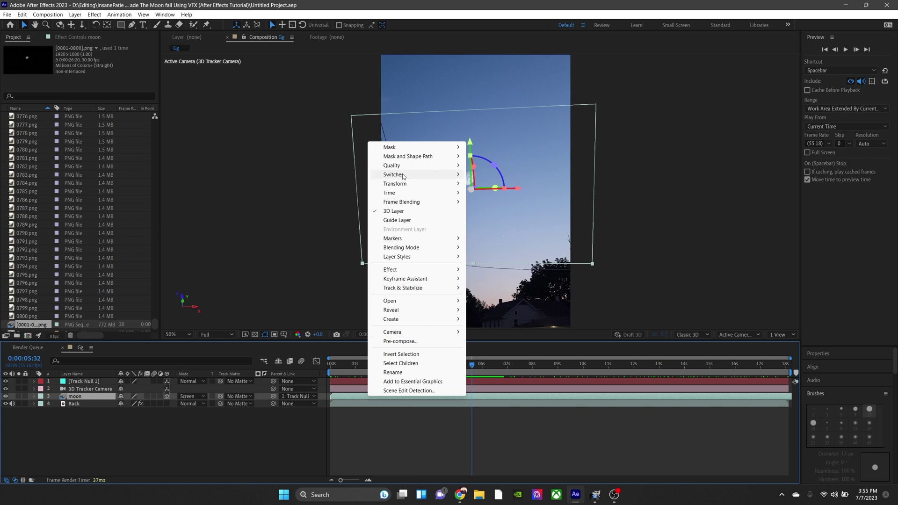
pyautogui.click(496, 224)
pyautogui.click(451, 363)
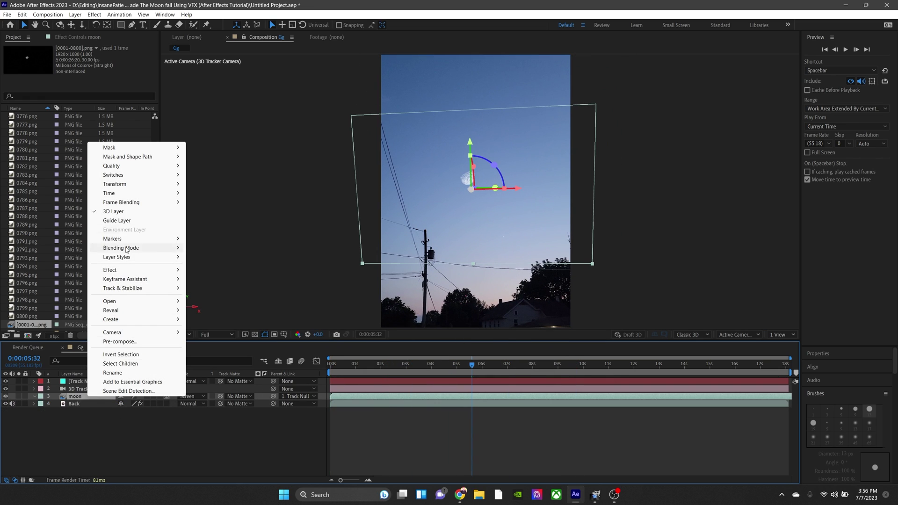
pyautogui.click(210, 220)
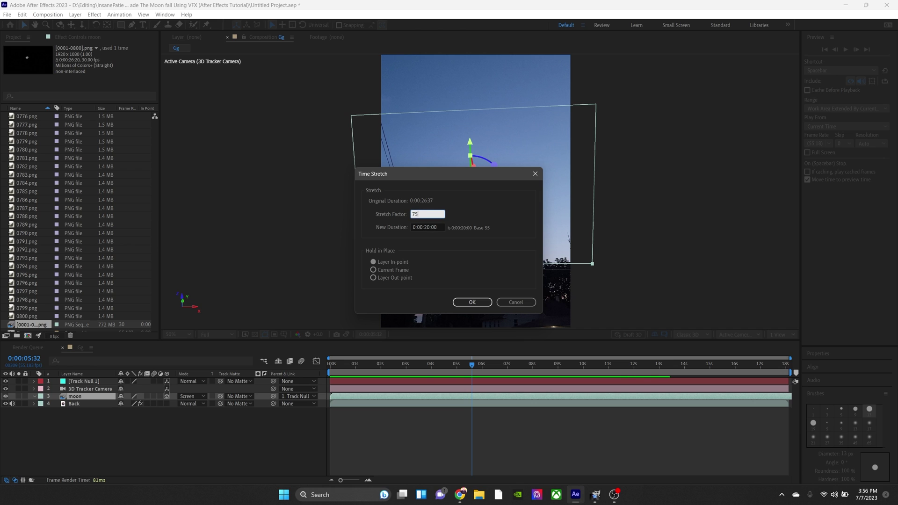
pyautogui.press('Return')
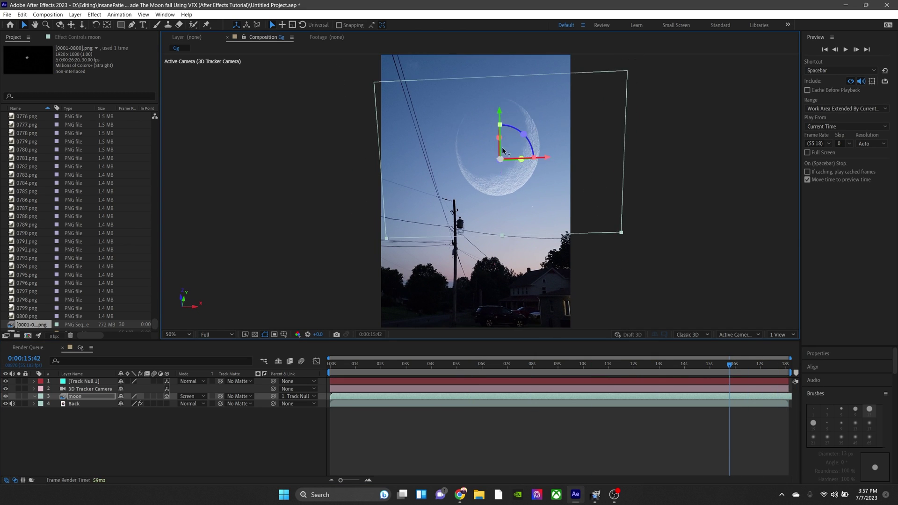
pyautogui.moveTo(503, 150); pyautogui.dragTo(494, 142)
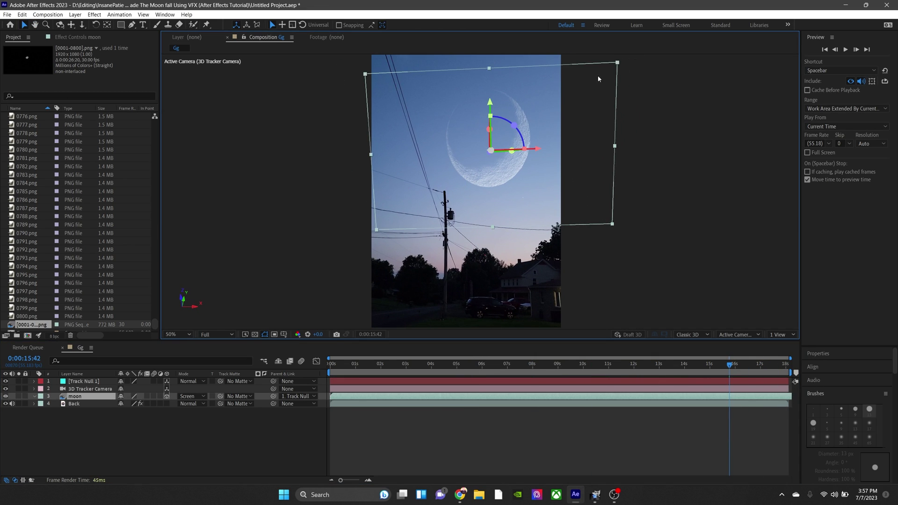
pyautogui.press('w')
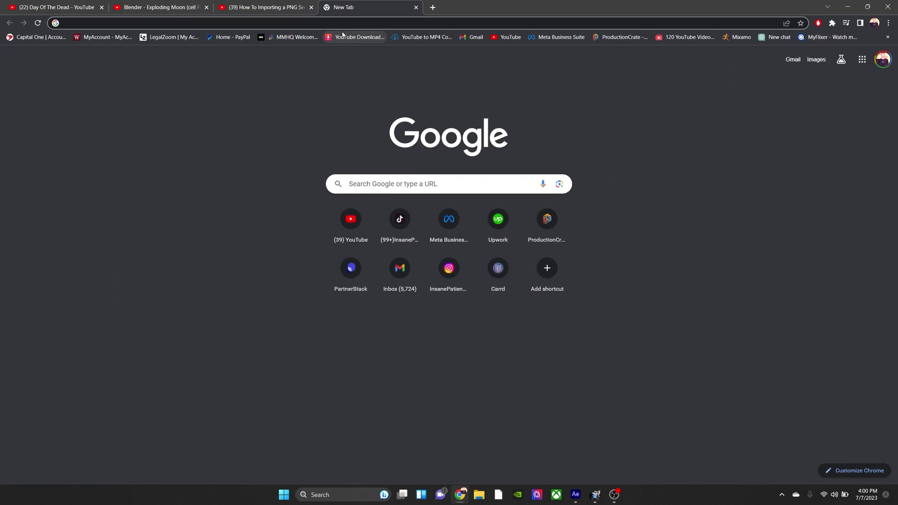
# - Switch to Chrome and search YouTube for "screams sound effects"
pyautogui.write('screa')
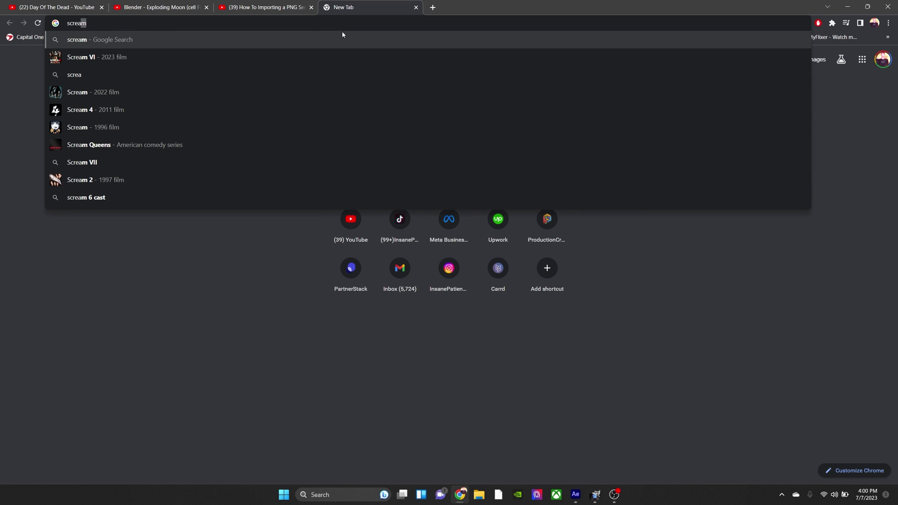
pyautogui.write('ms')
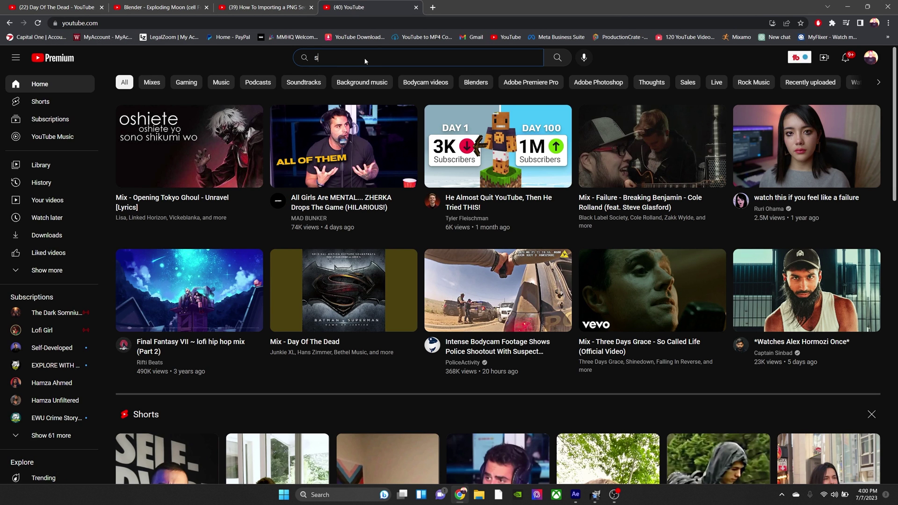
pyautogui.write('creams')
pyautogui.press('Return')
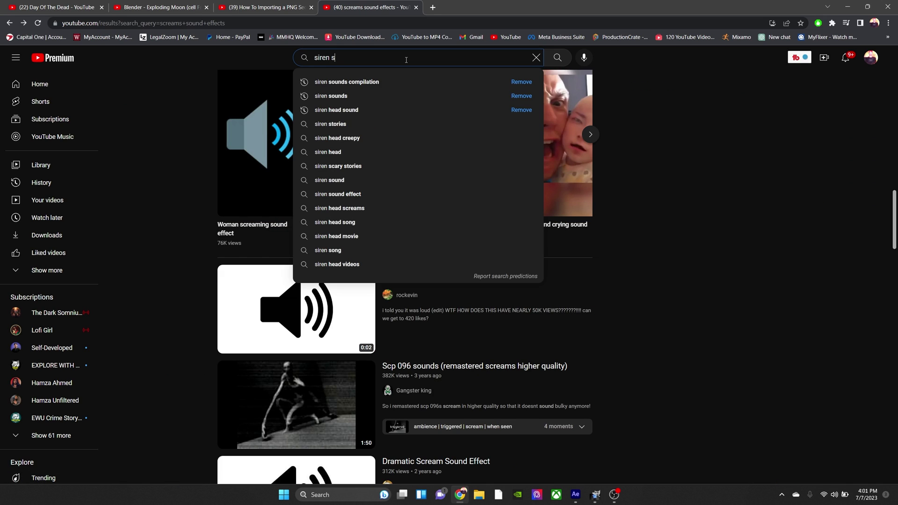
# - Search YouTube for "siren sound effect" and copy the link of the Purge Siren Sound Effect (HD) video
pyautogui.write('ou')
pyautogui.click(159, 24)
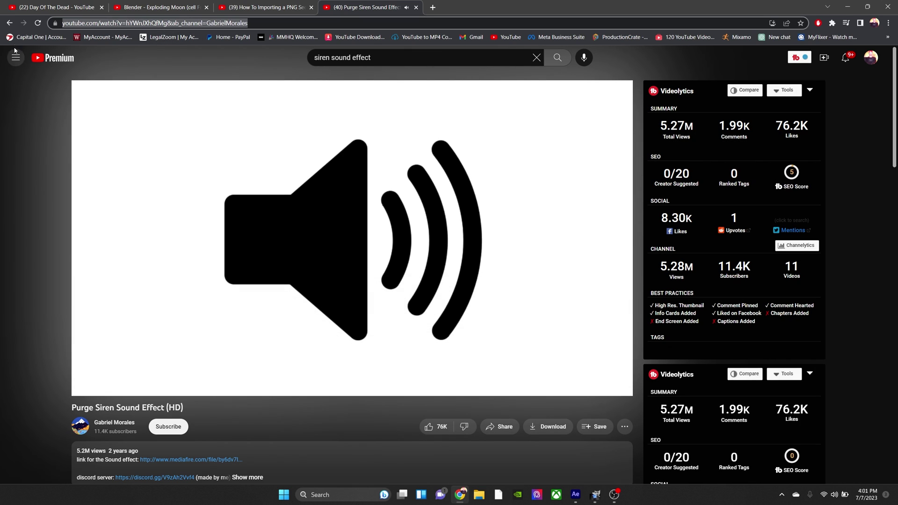
pyautogui.click(10, 26)
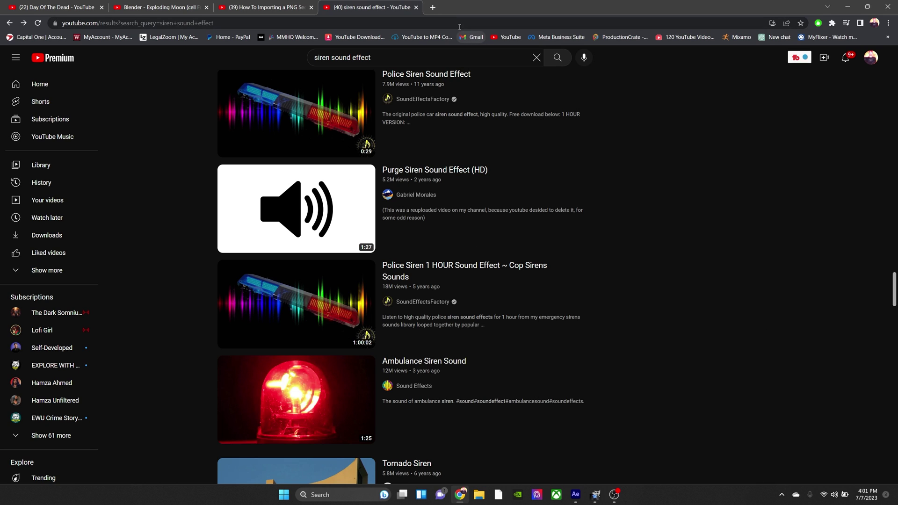
# - Open y2mate.com in a new browser tab and download the video from the copied link as a 1080p MP4
pyautogui.click(433, 7)
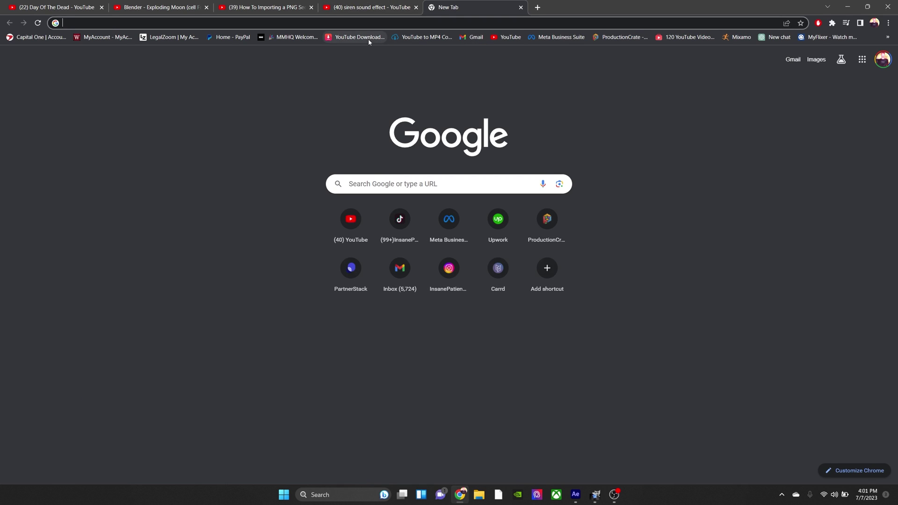
pyautogui.click(367, 38)
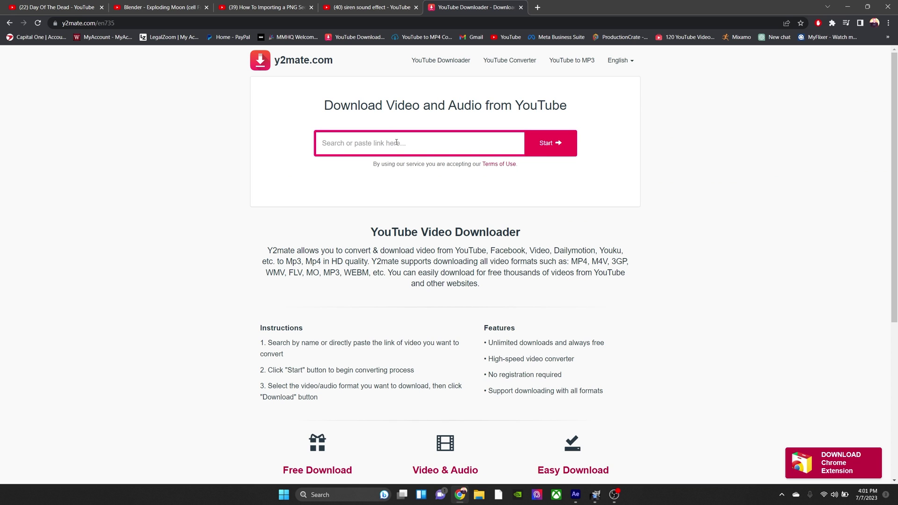
pyautogui.click(397, 143)
pyautogui.hotkey('ctrl', 'v')
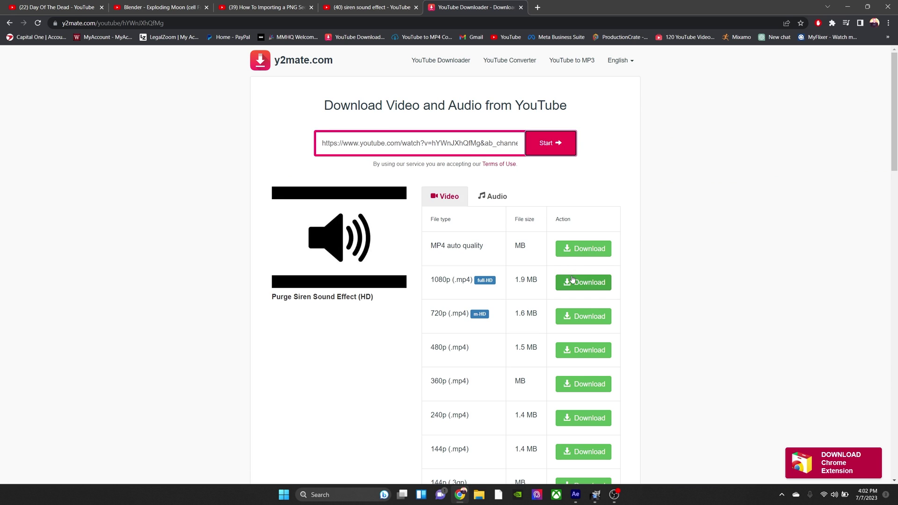
pyautogui.click(573, 280)
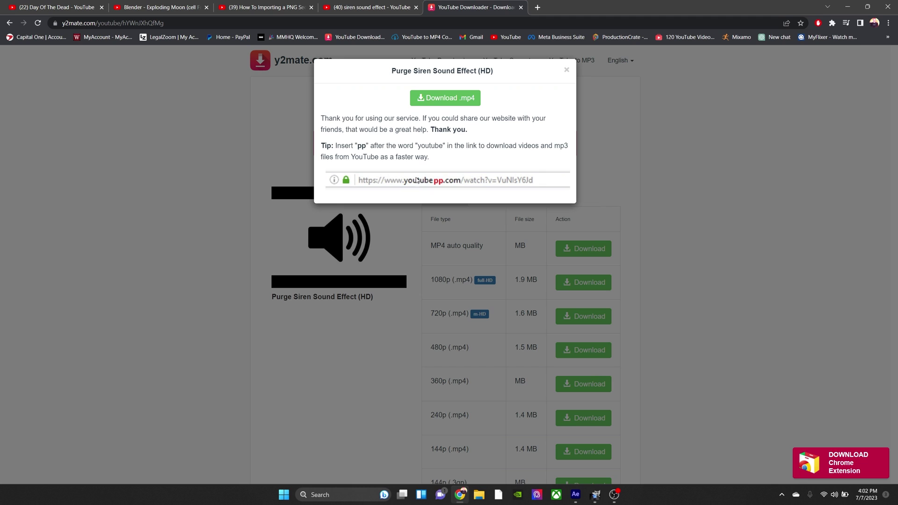
pyautogui.click(442, 104)
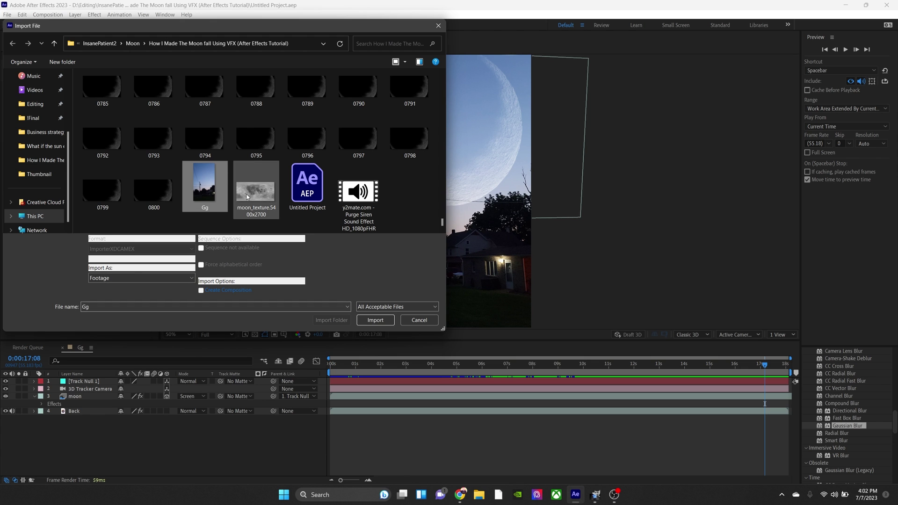
# - Switch to After Effects and import the y2mate.com - Purge Siren Sound Effect HD_1080pFHR file into the project
pyautogui.click(256, 192)
pyautogui.click(308, 185)
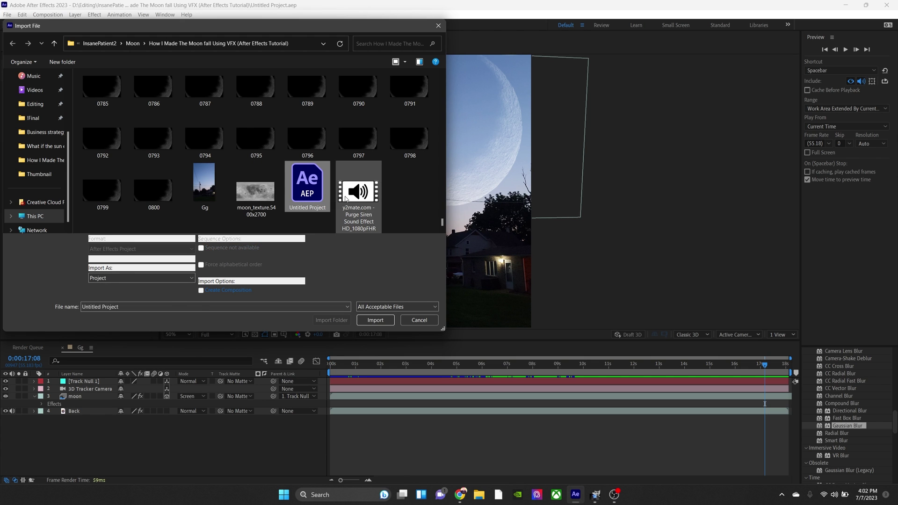
pyautogui.click(361, 197)
pyautogui.doubleClick(363, 199)
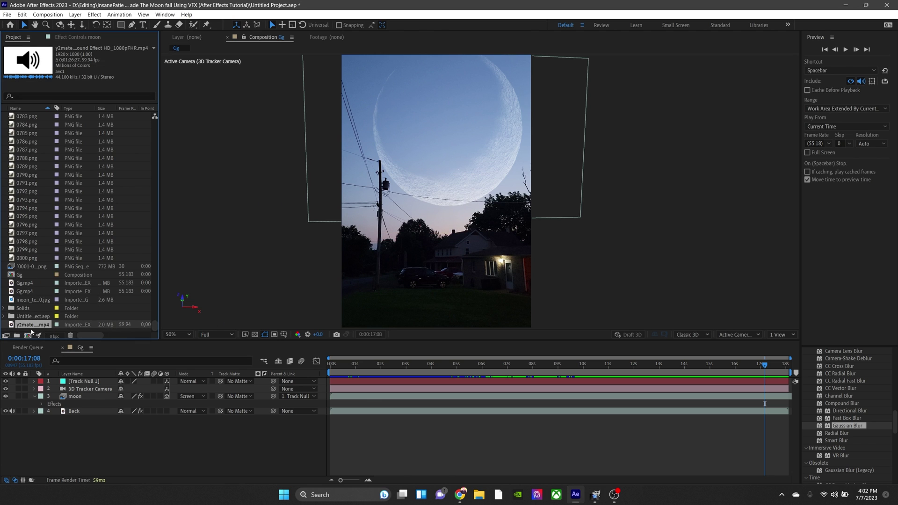